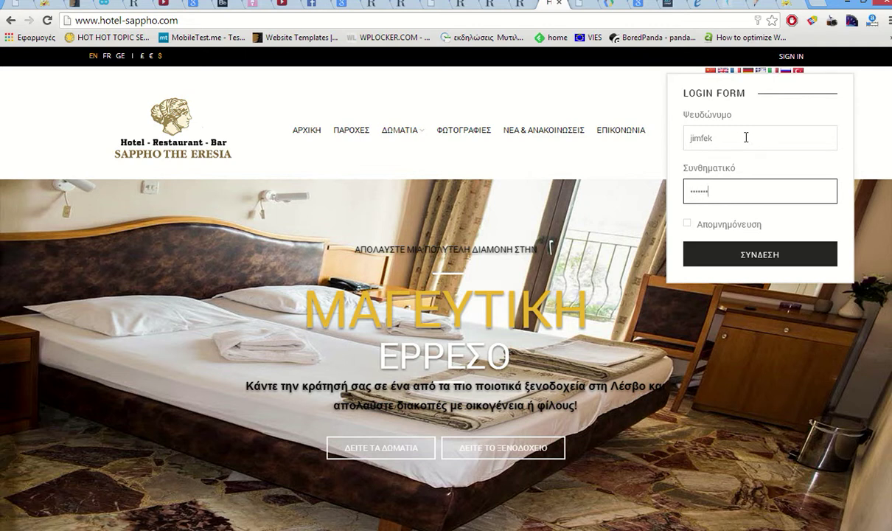
# - Sign in to the Hotel Sappho site with the administrator username and password
pyautogui.write('••••••••')
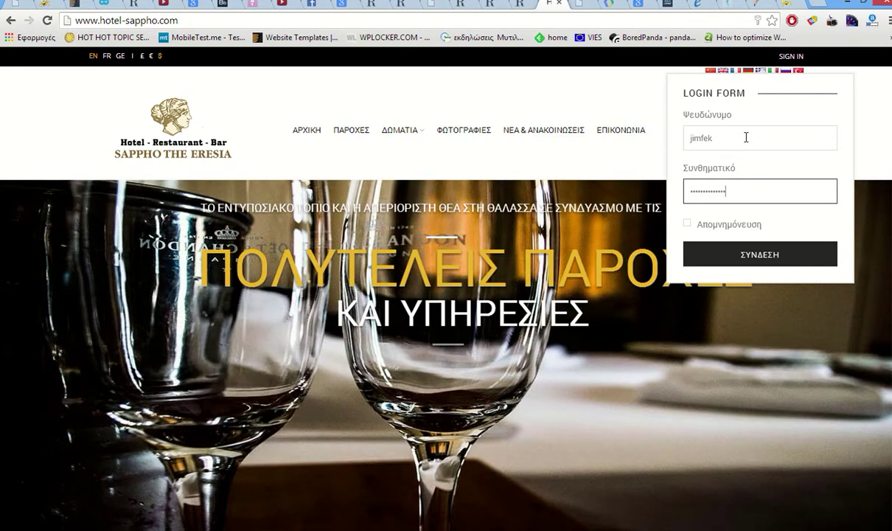
pyautogui.click(748, 255)
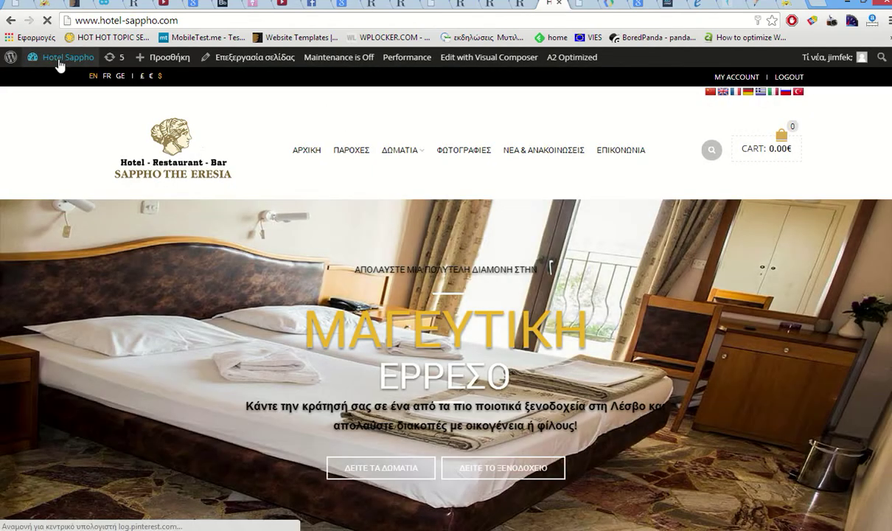
# - Open the Hotel Sappho admin dashboard from the admin bar and look over its widgets
pyautogui.moveTo(60, 57)
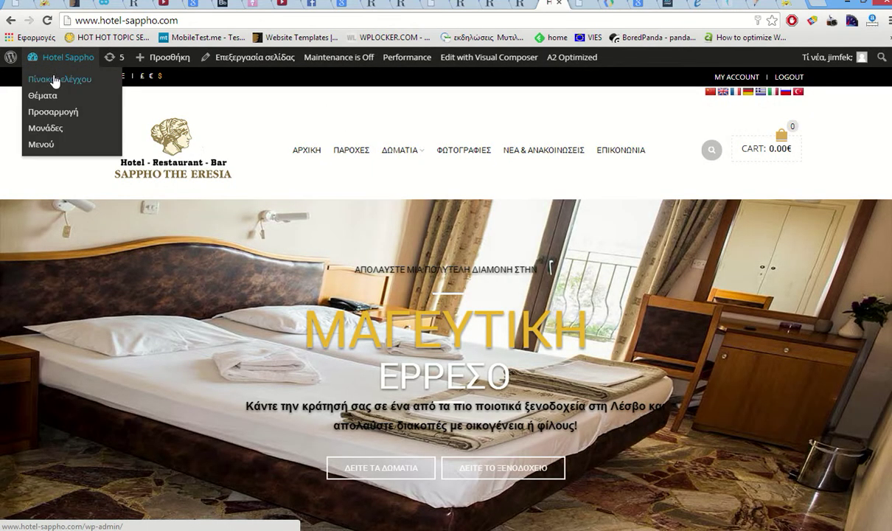
pyautogui.click(56, 80)
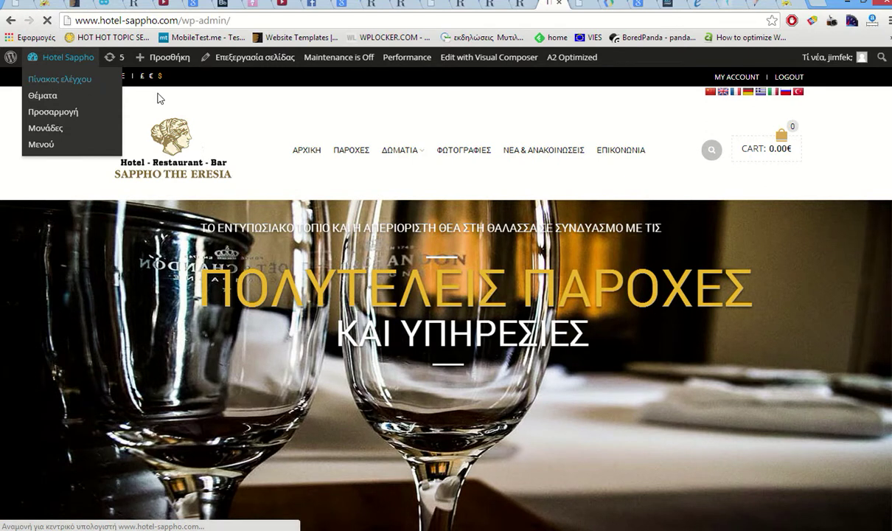
pyautogui.scroll(-1, 123, 136)
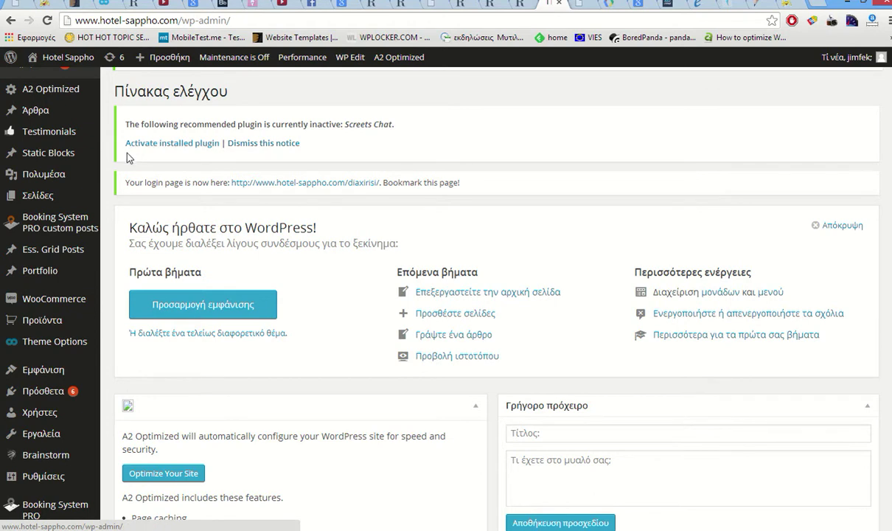
pyautogui.scroll(-3, 111, 159)
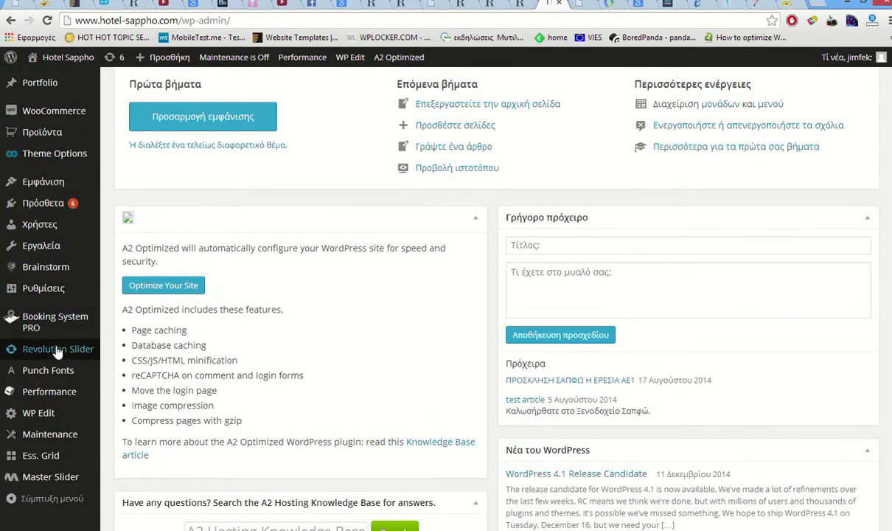
pyautogui.moveTo(63, 328)
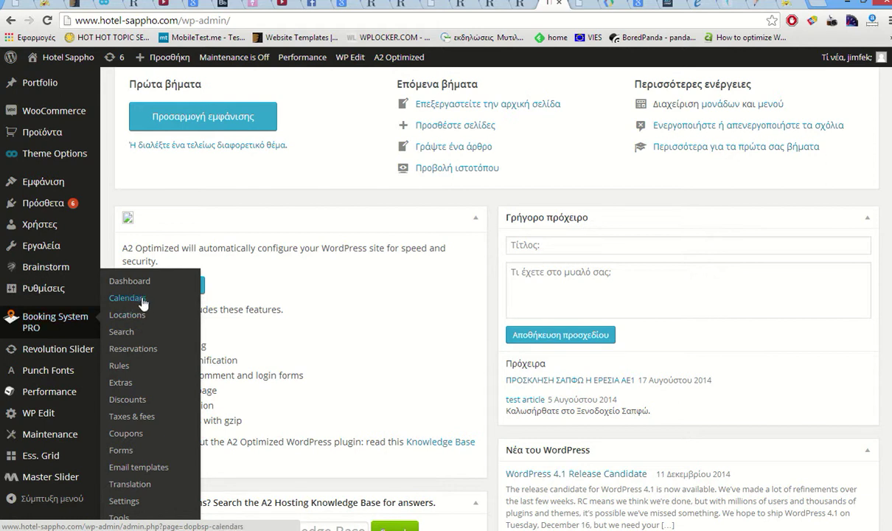
pyautogui.scroll(1, 132, 299)
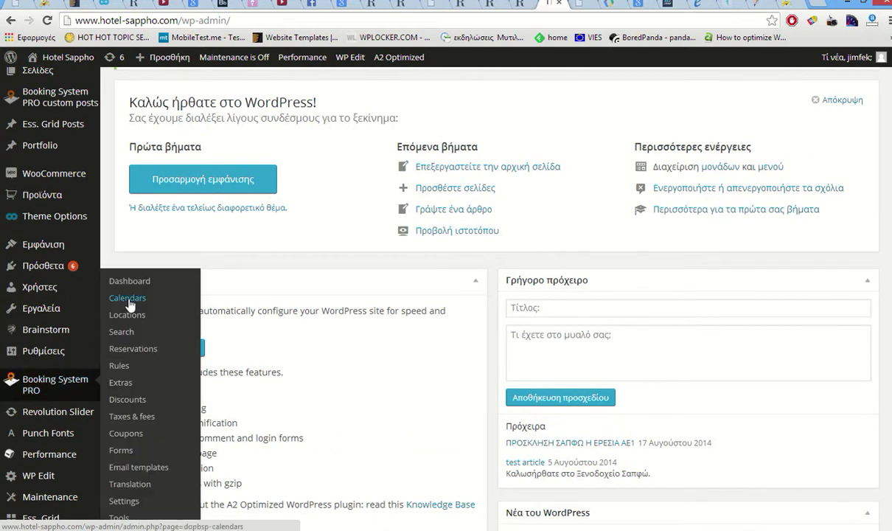
# - Add a new Booking System PRO calendar and open the new ID 7 calendar
pyautogui.click(128, 299)
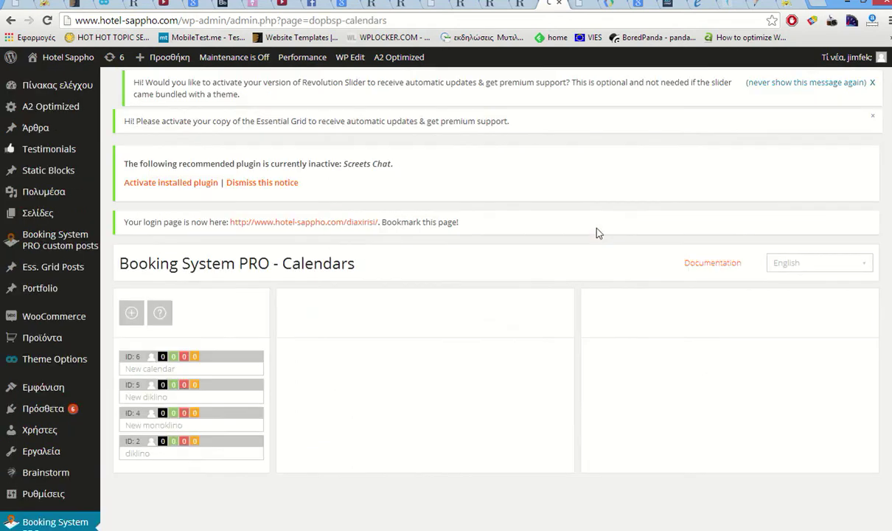
pyautogui.scroll(-1, 243, 284)
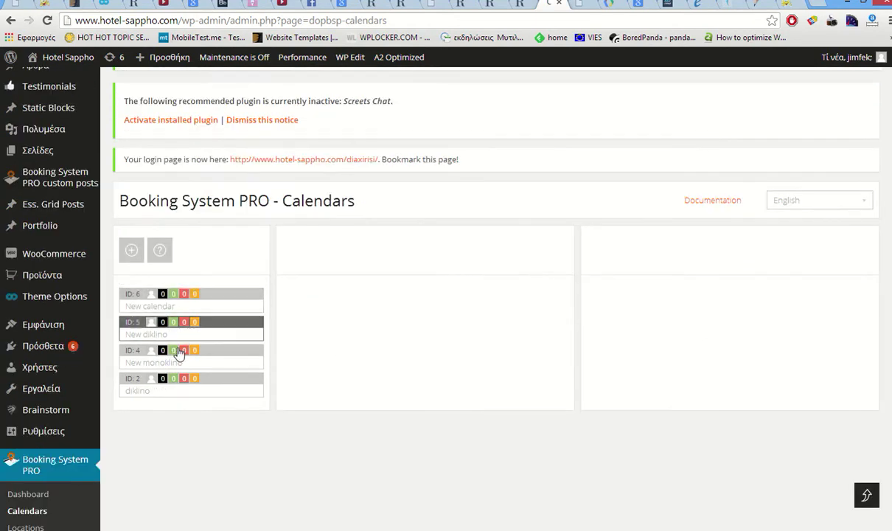
pyautogui.click(131, 250)
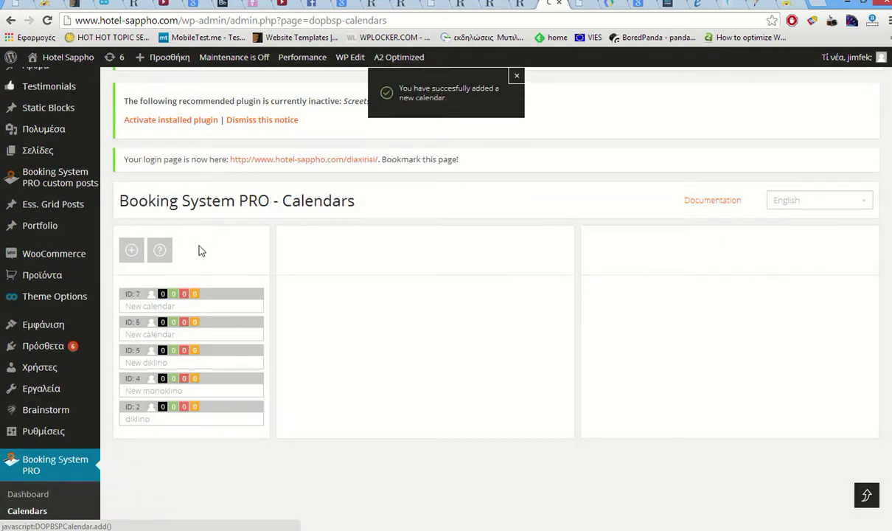
pyautogui.click(203, 336)
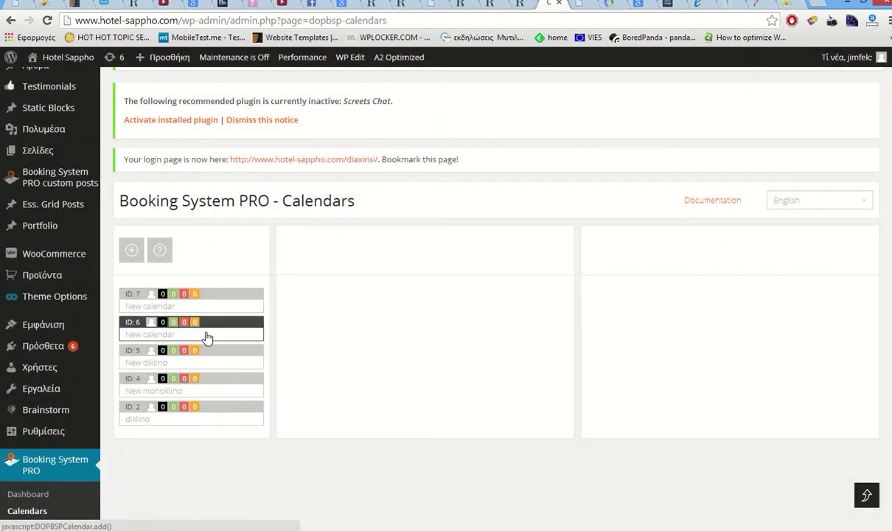
pyautogui.click(213, 304)
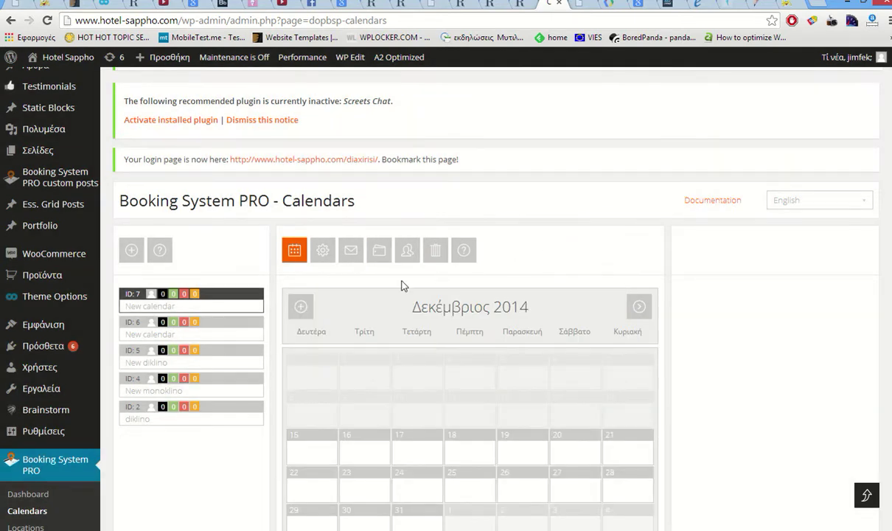
# - Add January 2015 to the view and select December 15, 2014 through January 31, 2015
pyautogui.scroll(-2, 367, 293)
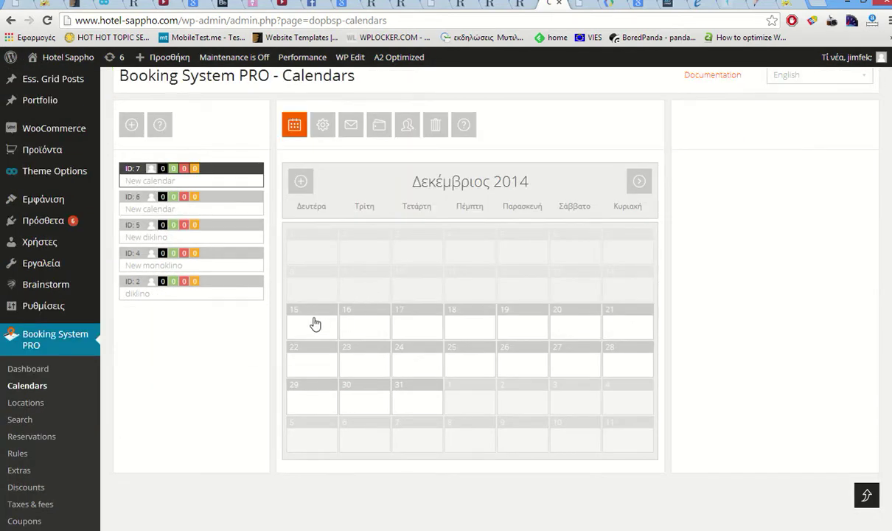
pyautogui.click(304, 182)
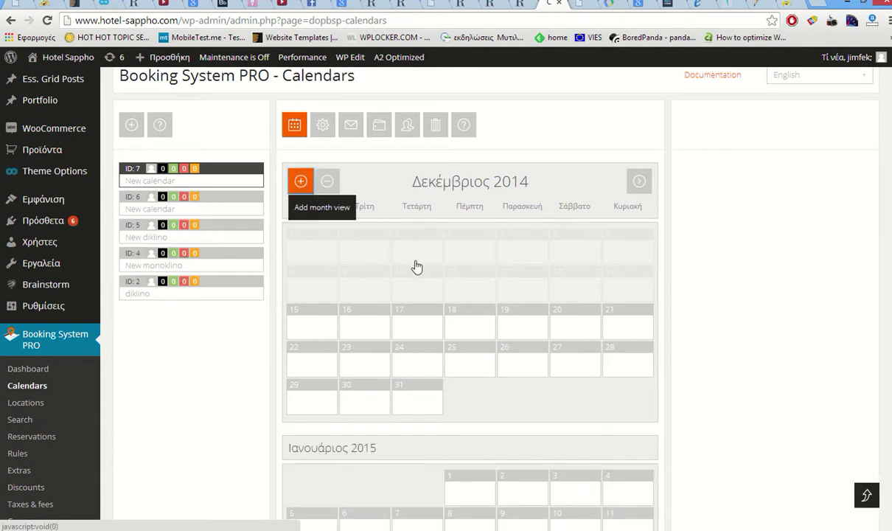
pyautogui.scroll(-2, 589, 310)
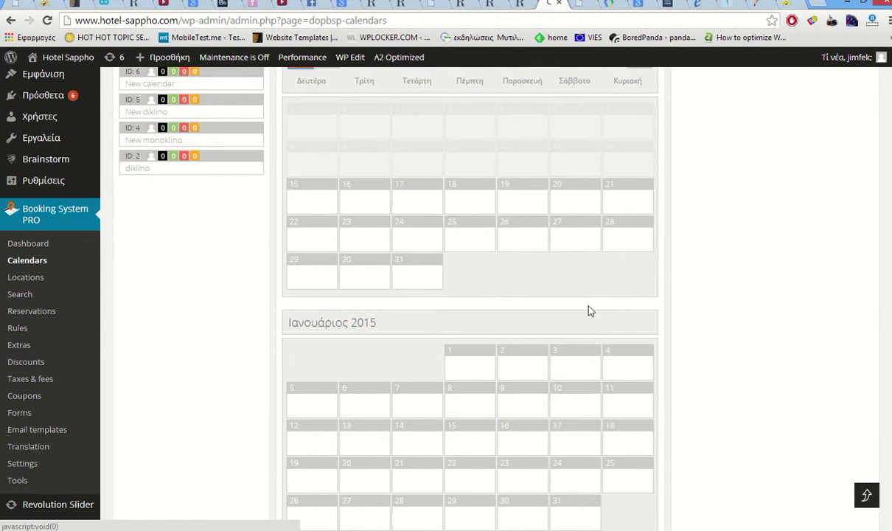
pyautogui.scroll(-2, 752, 268)
pyautogui.scroll(-3, 723, 258)
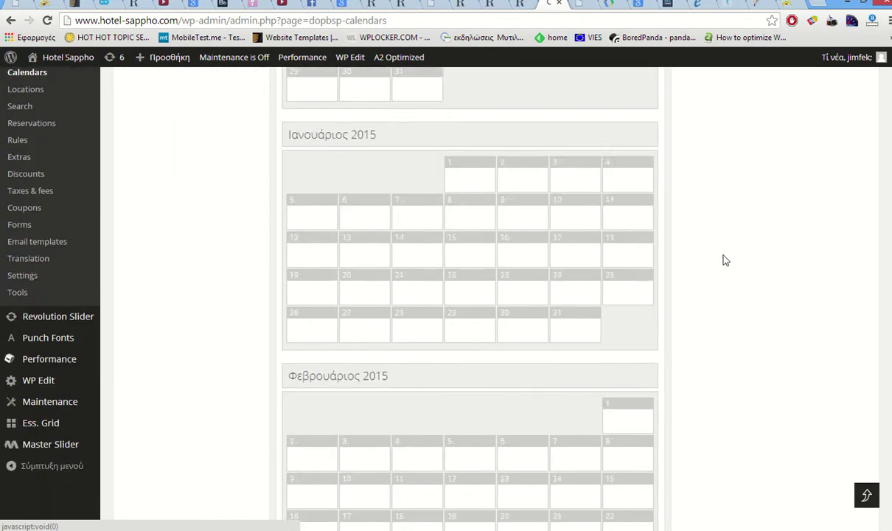
pyautogui.scroll(6, 723, 259)
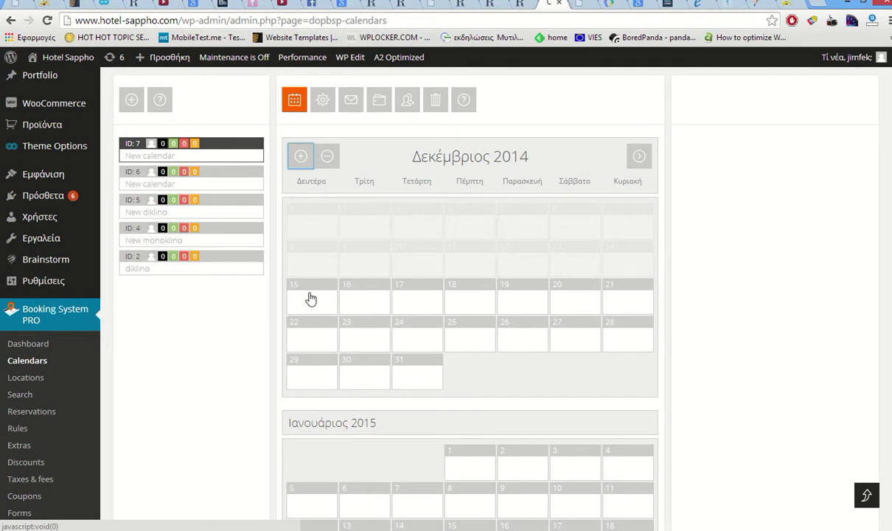
pyautogui.click(310, 299)
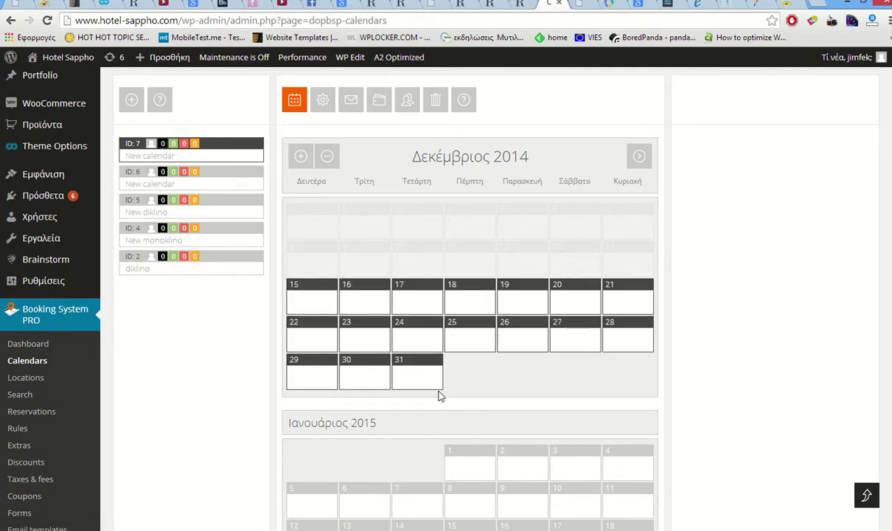
pyautogui.scroll(-3, 474, 447)
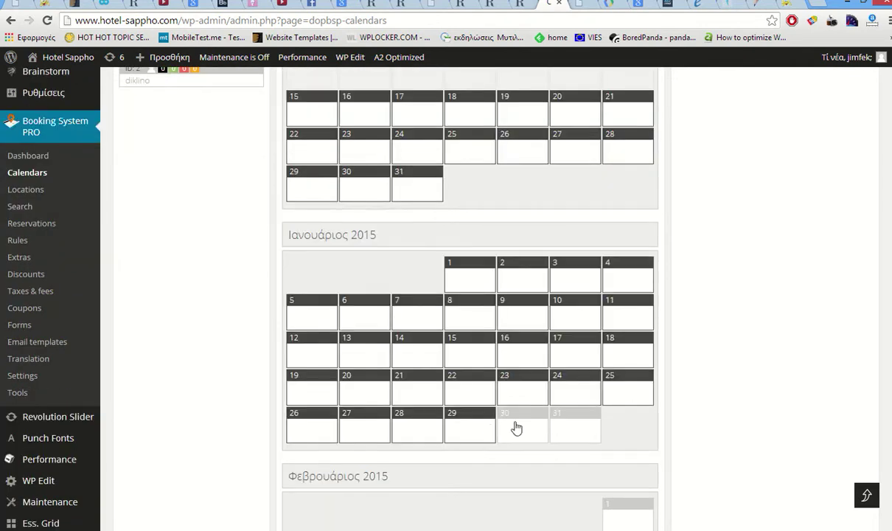
pyautogui.click(579, 429)
# - Give the selected range price $45, promo price $30 and 16 available, and save
pyautogui.scroll(-2, 616, 408)
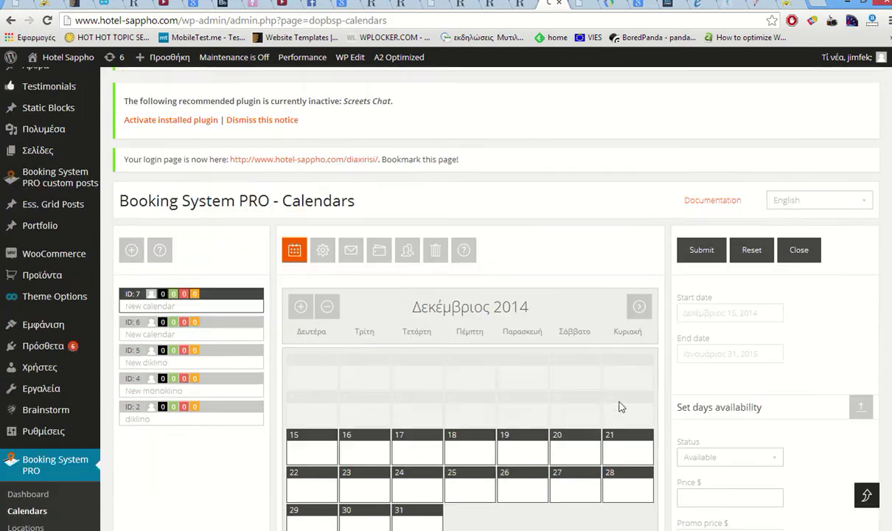
pyautogui.scroll(-2, 698, 407)
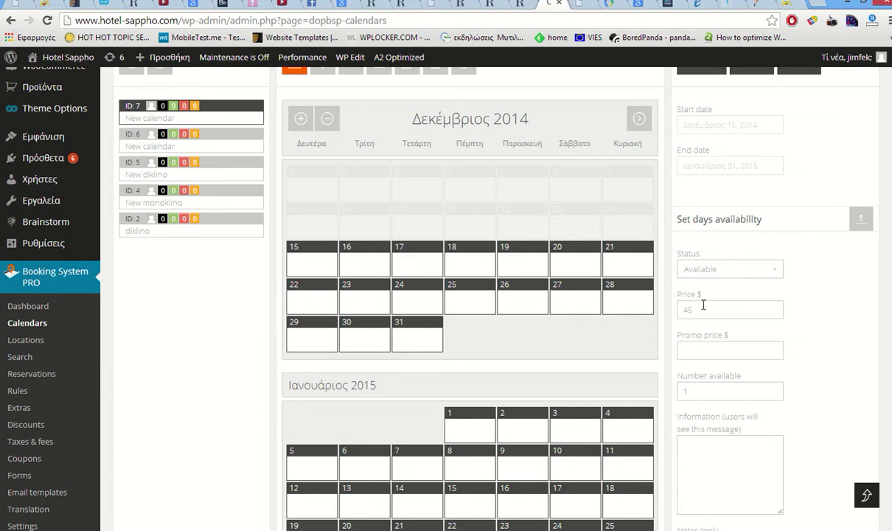
pyautogui.click(689, 346)
pyautogui.scroll(-2, 692, 350)
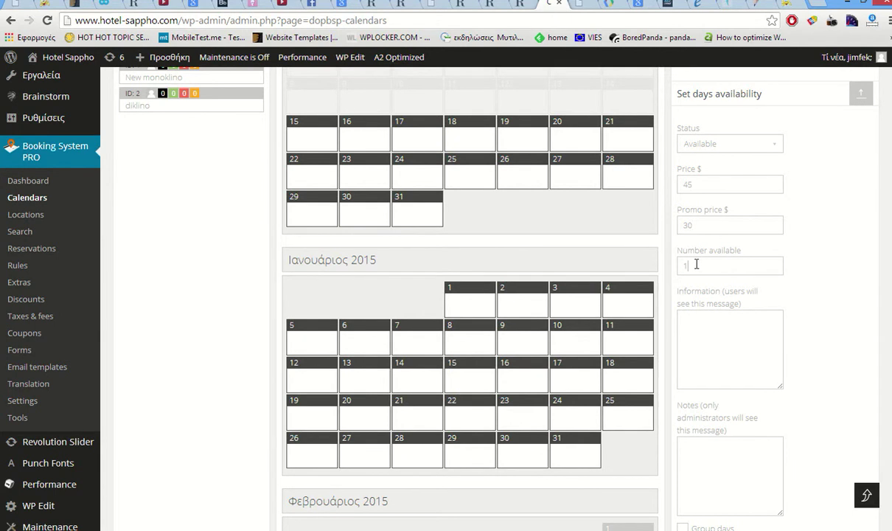
pyautogui.click(697, 266)
pyautogui.write('16')
pyautogui.scroll(1, 696, 264)
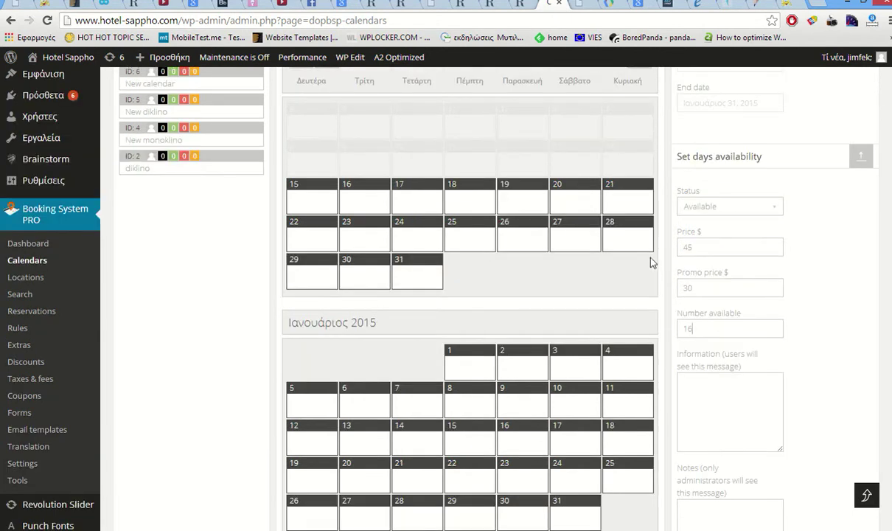
pyautogui.scroll(-2, 548, 249)
pyautogui.scroll(-3, 583, 269)
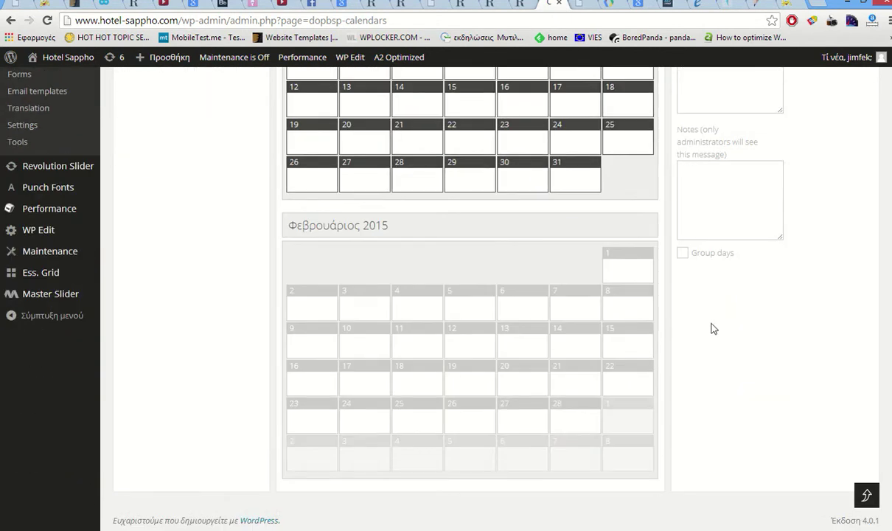
pyautogui.scroll(3, 713, 329)
pyautogui.scroll(2, 712, 329)
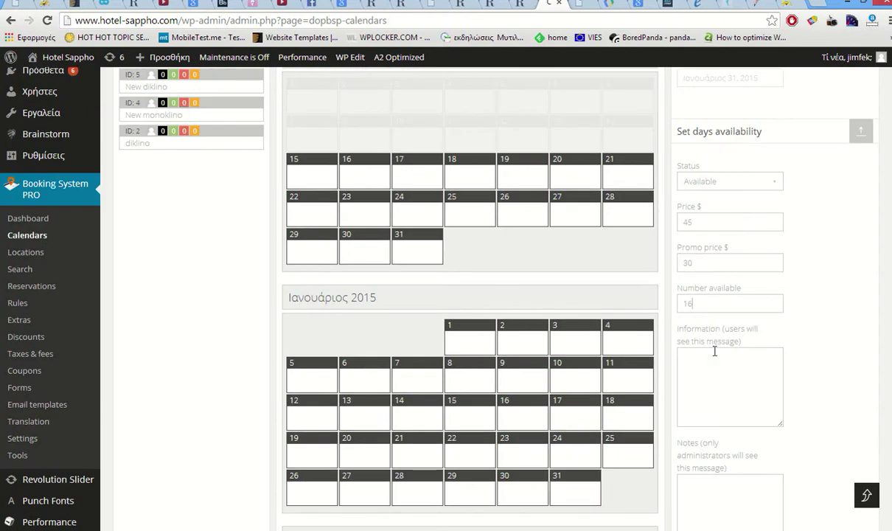
pyautogui.scroll(3, 728, 356)
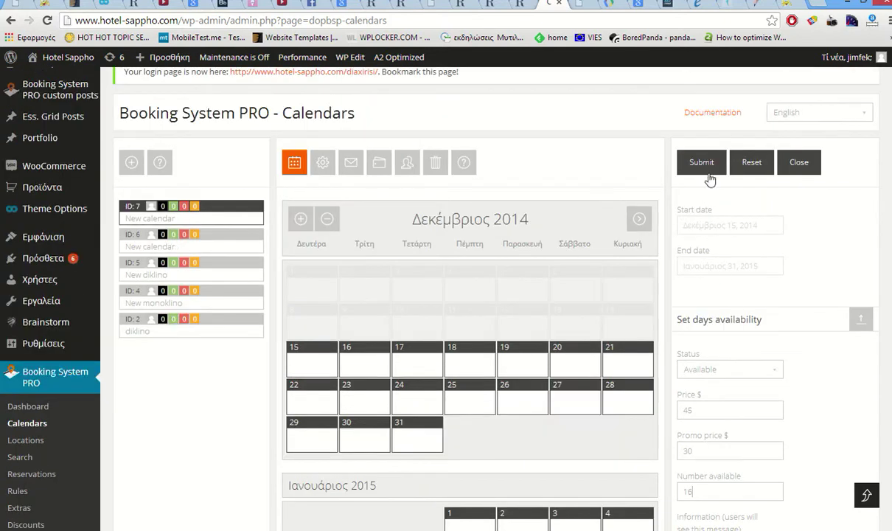
pyautogui.click(706, 166)
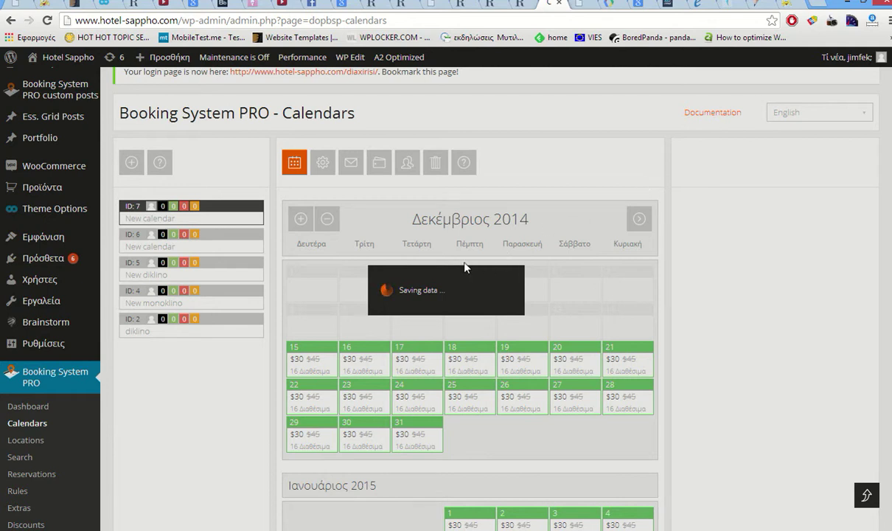
# - Open calendar 7's settings page
pyautogui.scroll(-5, 464, 267)
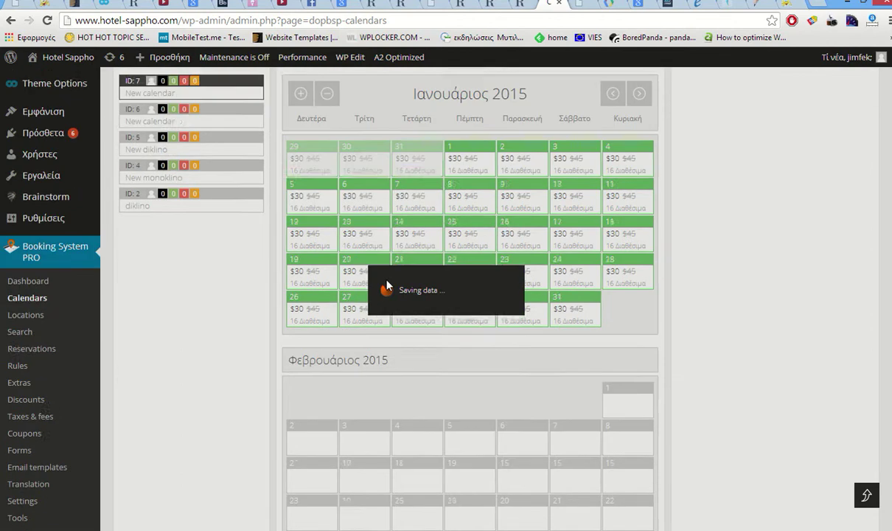
pyautogui.scroll(-1, 388, 285)
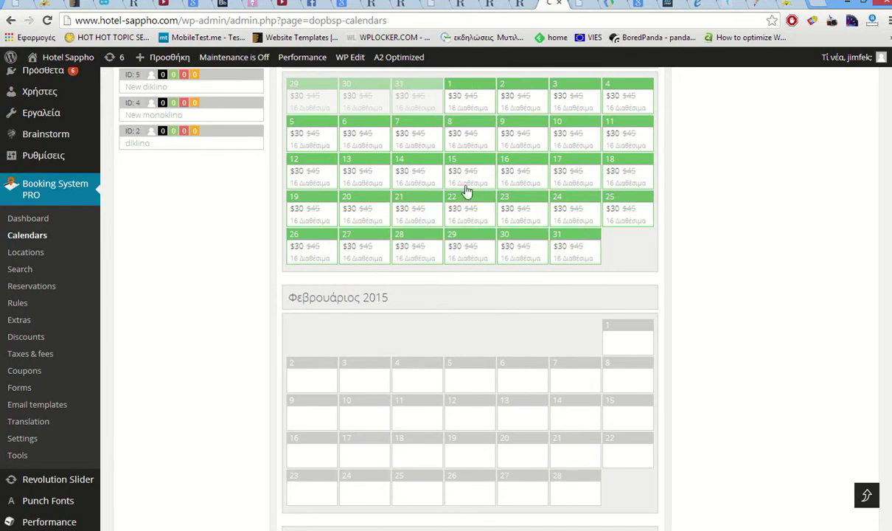
pyautogui.scroll(3, 413, 191)
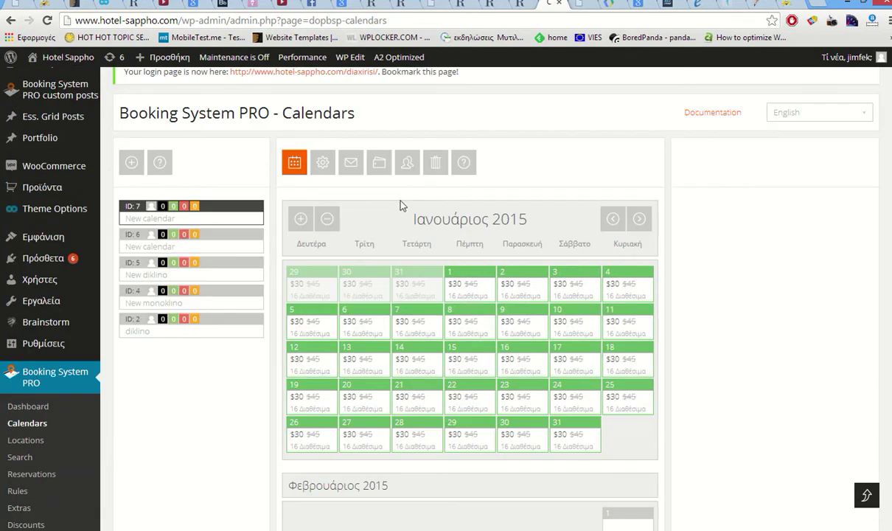
pyautogui.click(322, 167)
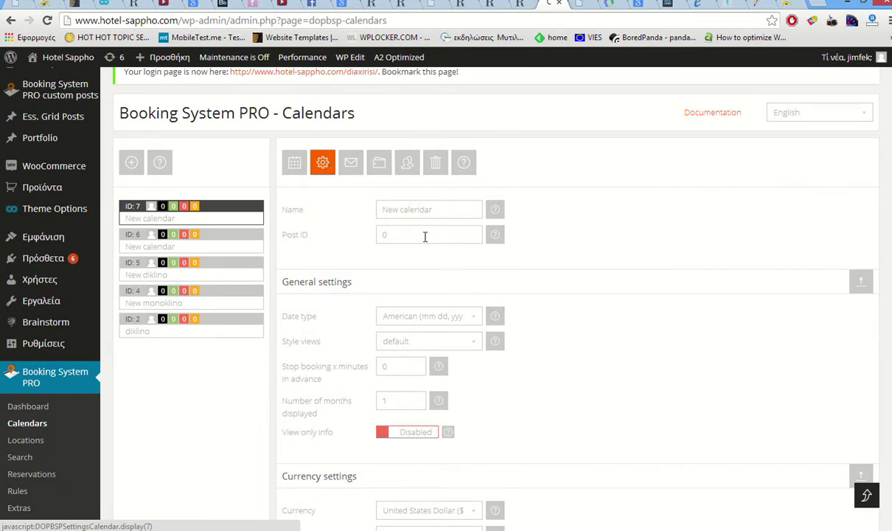
# - Rename the calendar to 'triklino domatio', using European day-month-year dates and the default style view
pyautogui.tripleClick(389, 209)
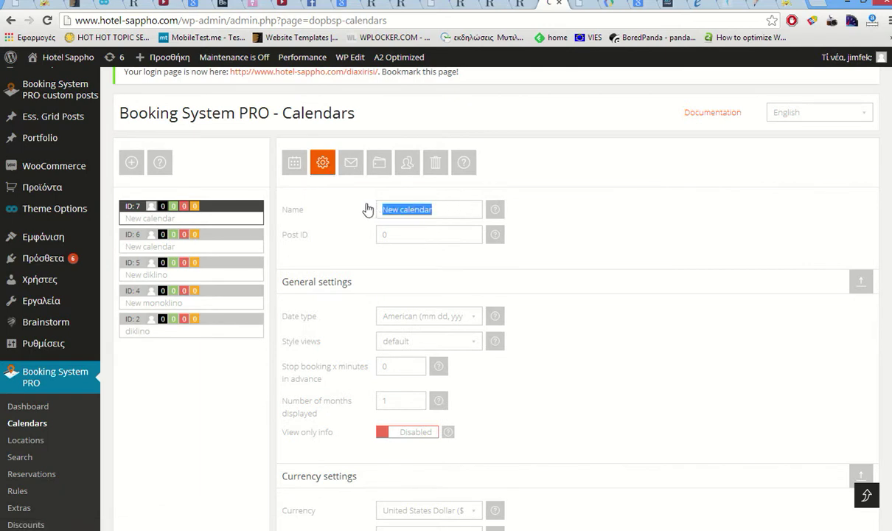
pyautogui.write('trik')
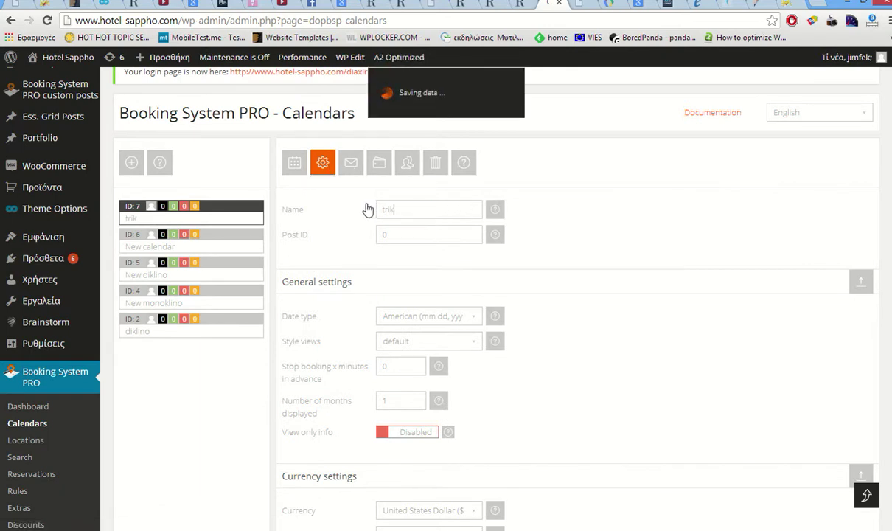
pyautogui.write('lino')
pyautogui.write(' cal')
pyautogui.write('ma')
pyautogui.write('tio')
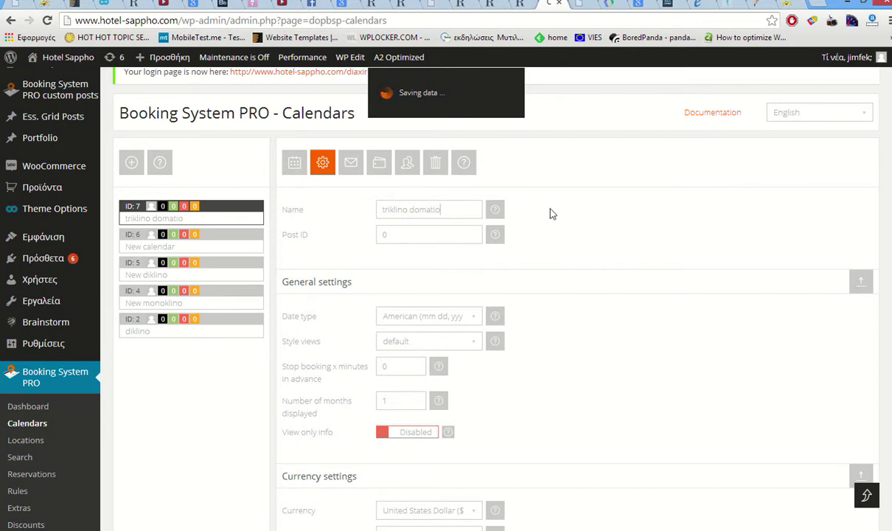
pyautogui.scroll(-2, 560, 207)
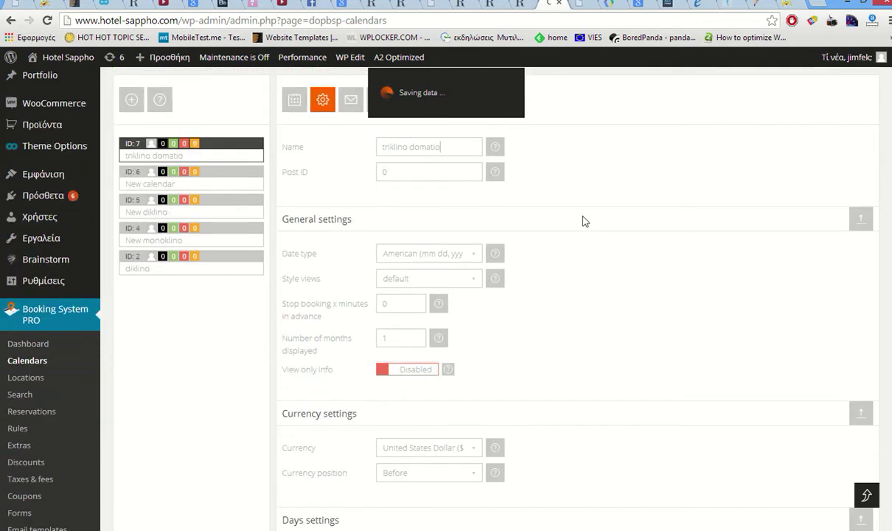
pyautogui.click(459, 199)
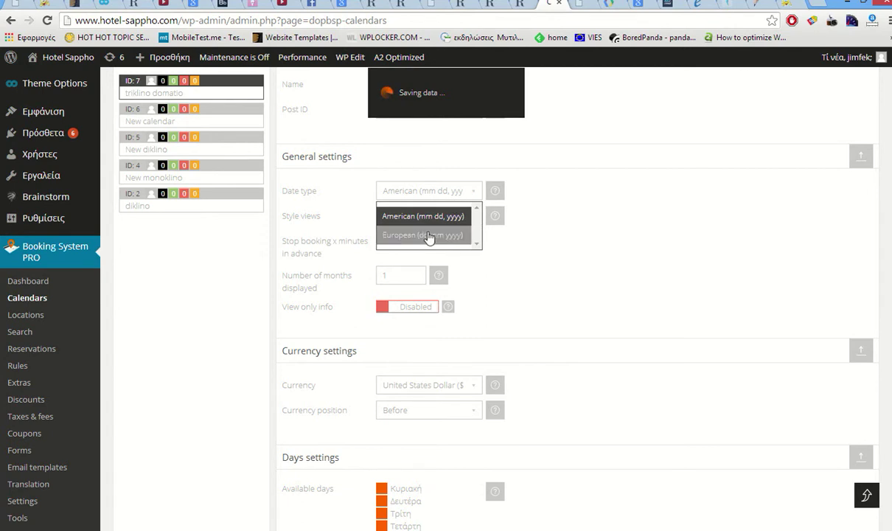
pyautogui.click(428, 234)
pyautogui.click(429, 217)
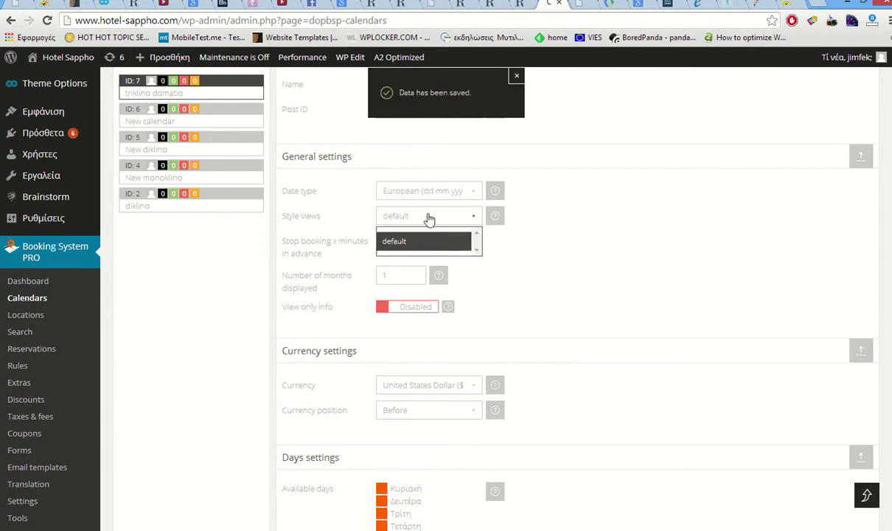
pyautogui.click(429, 219)
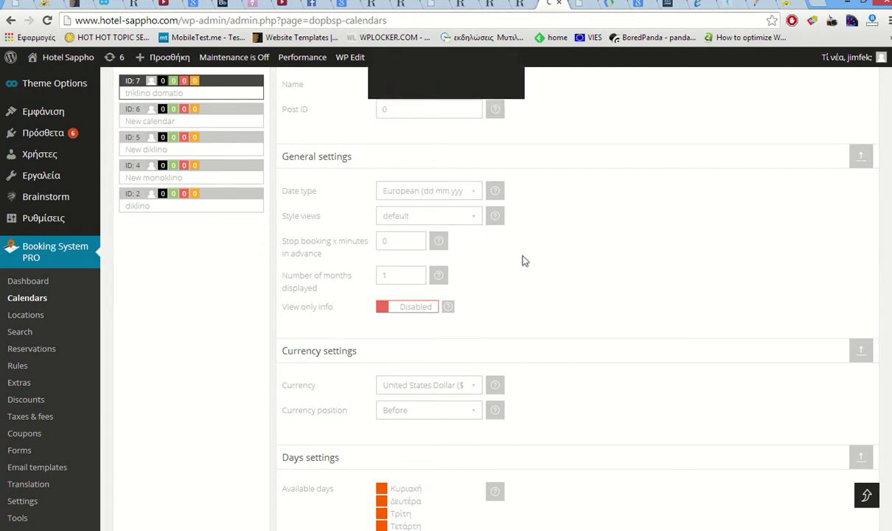
pyautogui.scroll(-3, 446, 361)
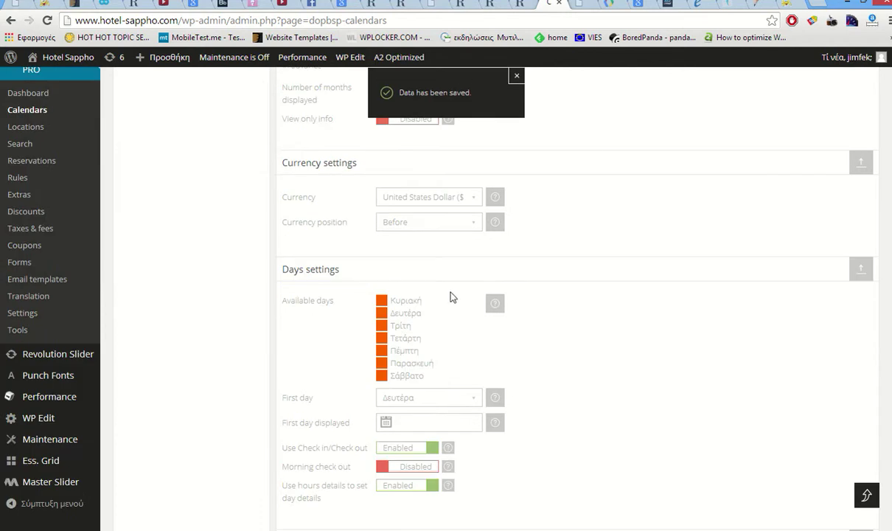
pyautogui.scroll(1, 453, 296)
# - Set the currency to Euro Member Countries with the symbol shown after prices
pyautogui.click(454, 261)
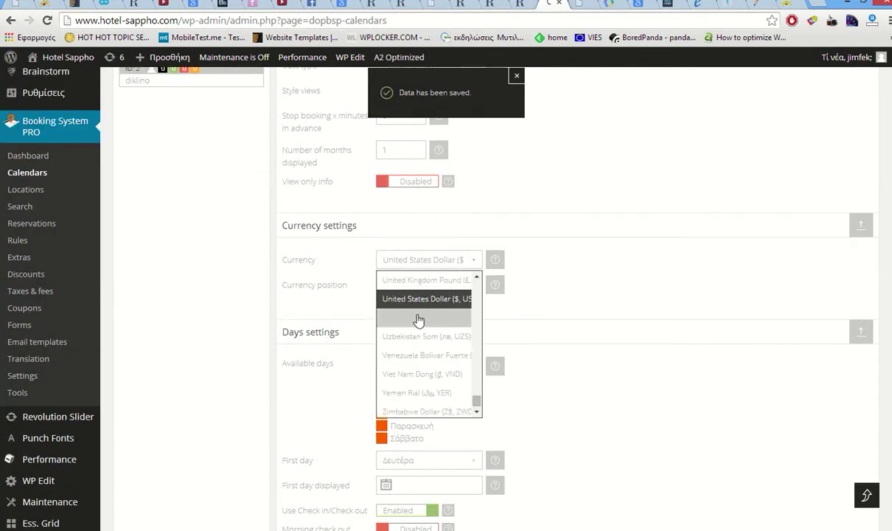
pyautogui.scroll(-1, 418, 318)
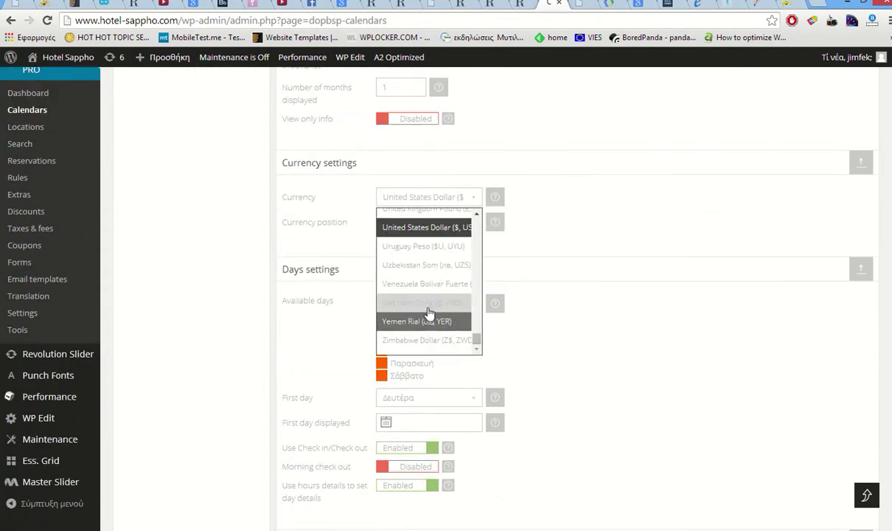
pyautogui.scroll(15, 428, 310)
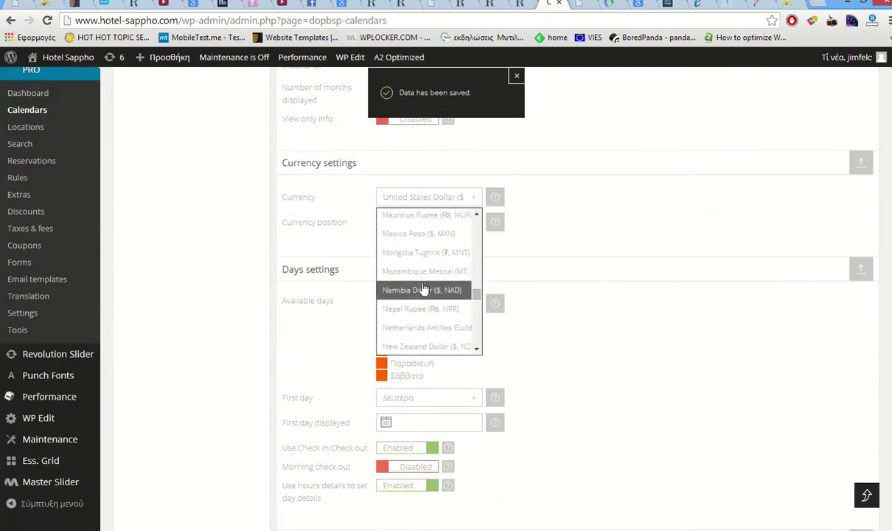
pyautogui.scroll(9, 420, 280)
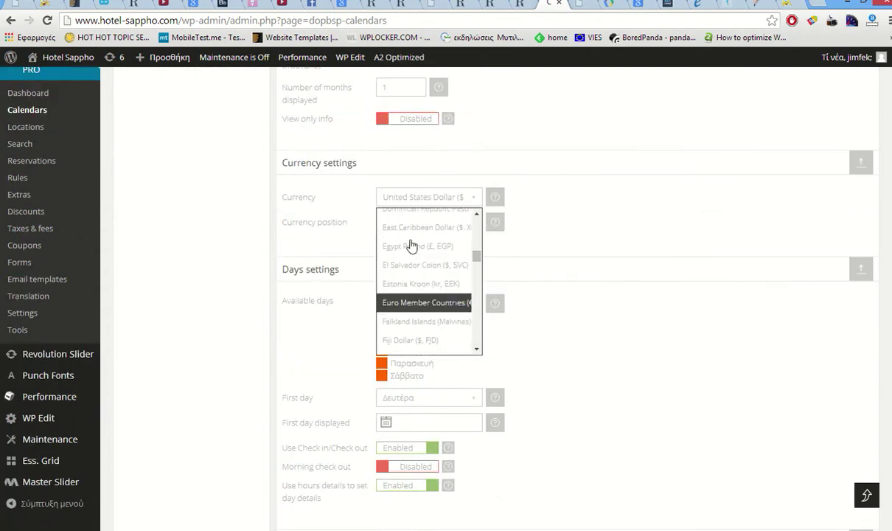
pyautogui.click(411, 245)
pyautogui.click(402, 197)
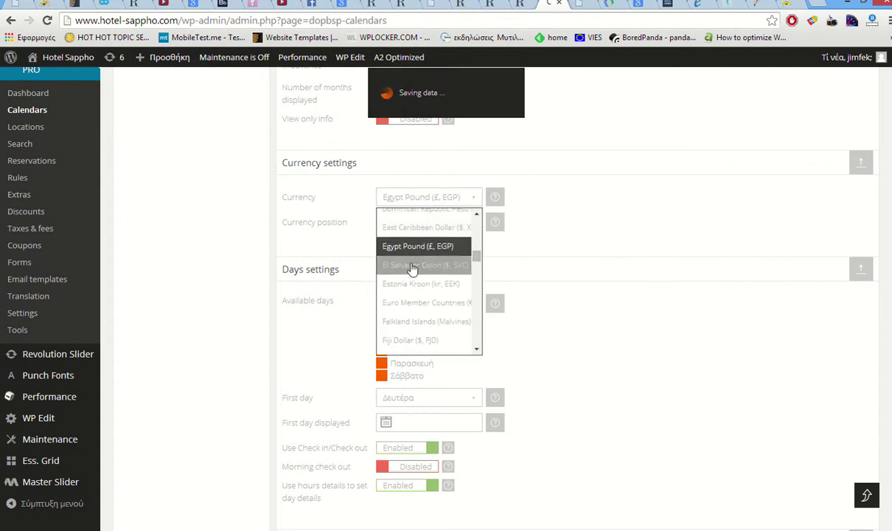
pyautogui.click(407, 302)
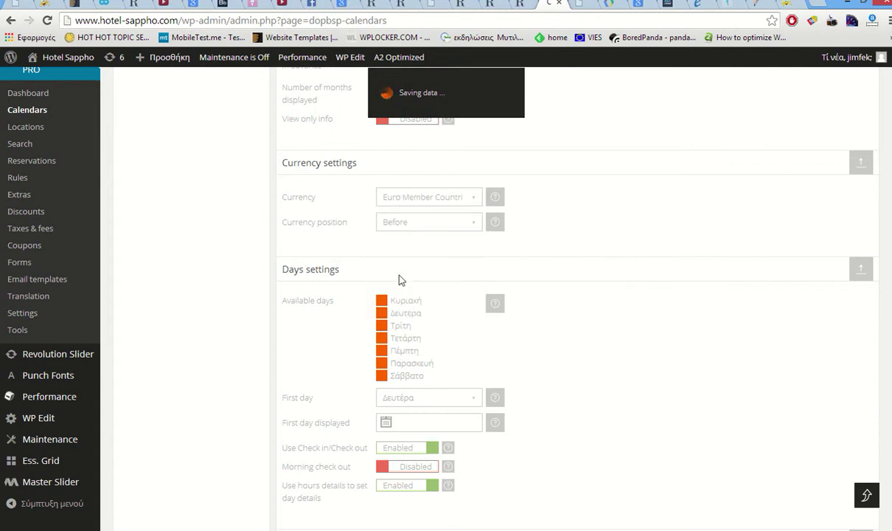
pyautogui.click(416, 227)
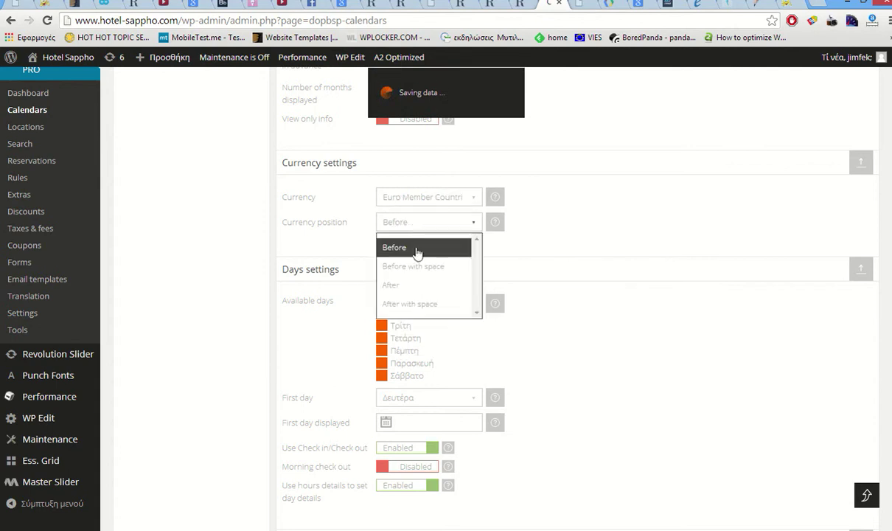
pyautogui.click(391, 285)
# - Enable morning check out and stop using hours details to set day details
pyautogui.scroll(-1, 338, 250)
pyautogui.scroll(-2, 340, 248)
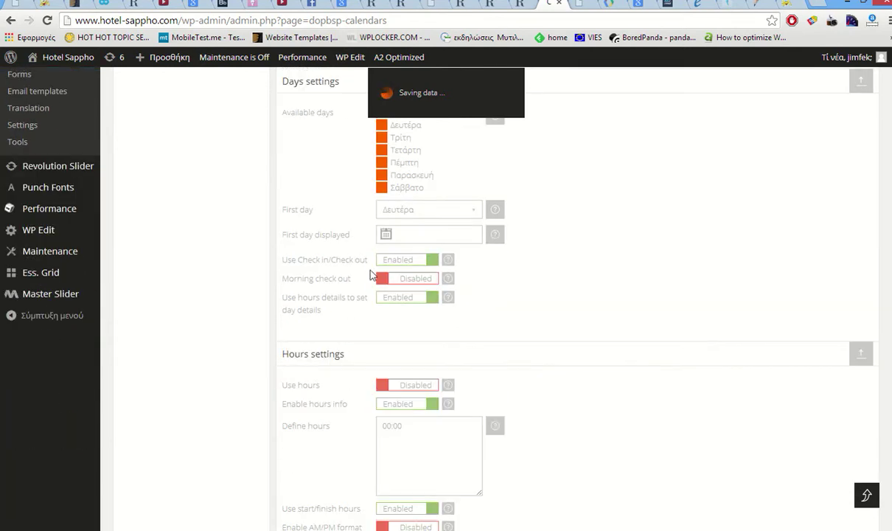
pyautogui.click(422, 282)
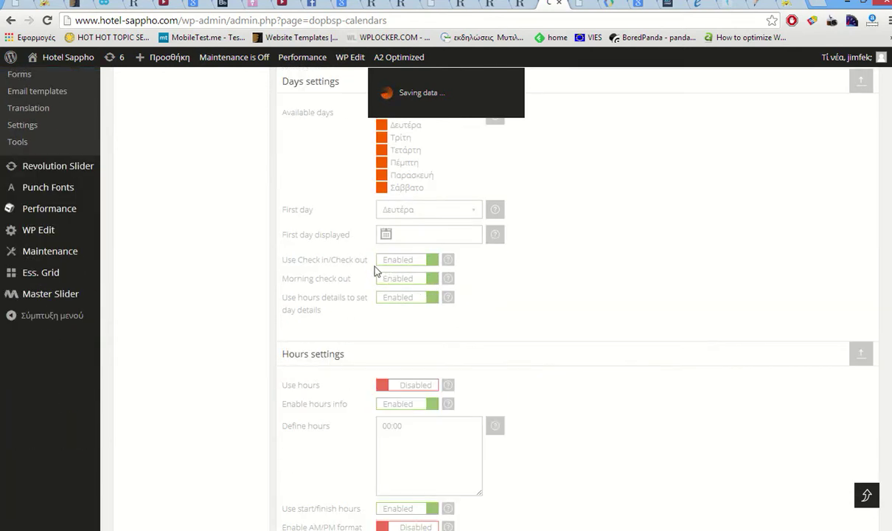
pyautogui.scroll(1, 389, 302)
pyautogui.click(389, 298)
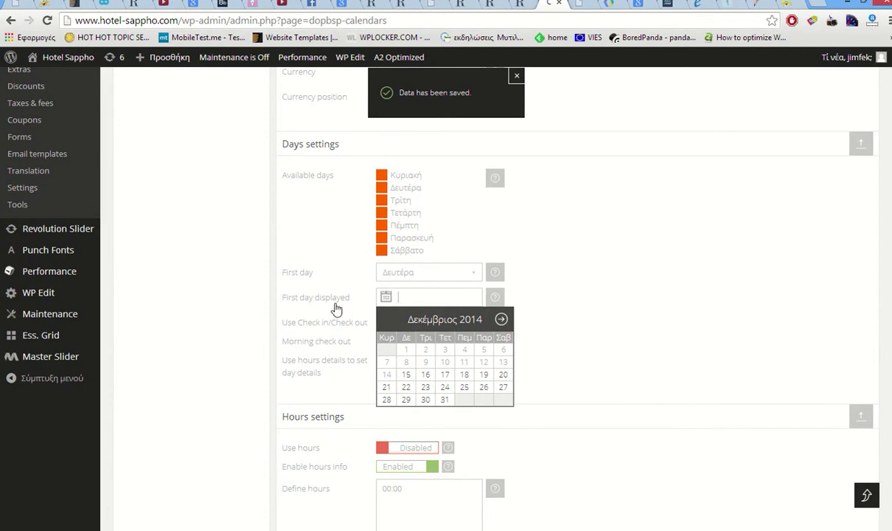
pyautogui.click(291, 360)
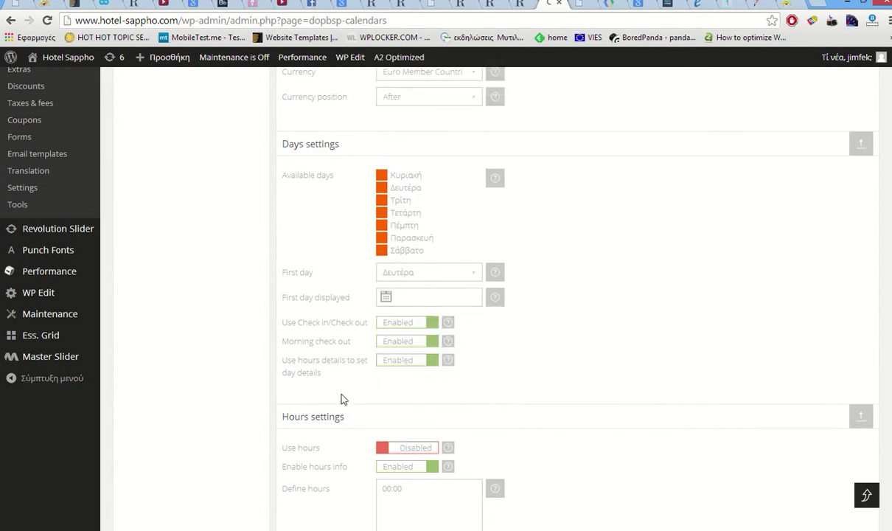
pyautogui.click(388, 366)
# - Switch the sidebar to the second layout style and review the booking rules
pyautogui.scroll(-2, 287, 310)
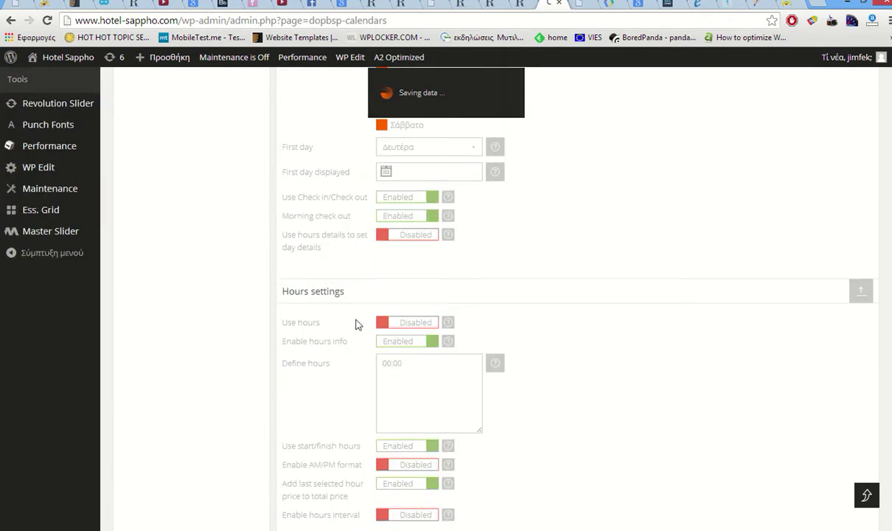
pyautogui.scroll(-3, 355, 322)
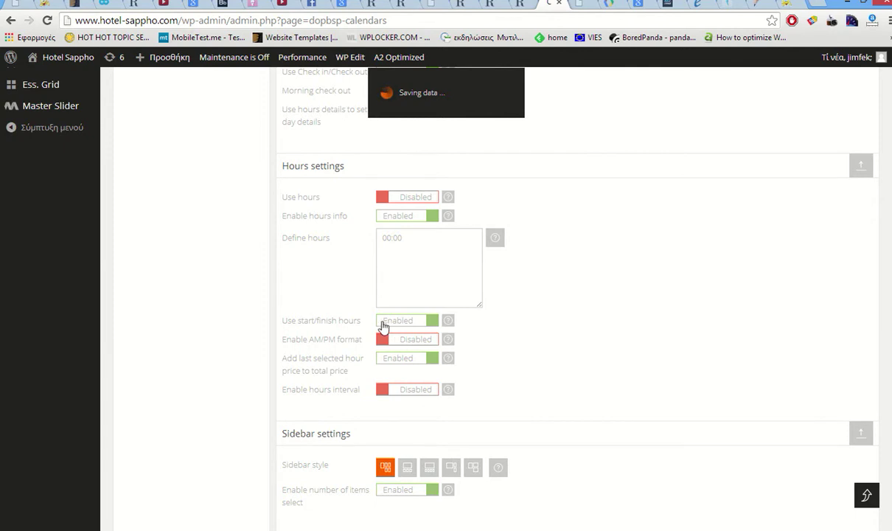
pyautogui.scroll(-3, 332, 295)
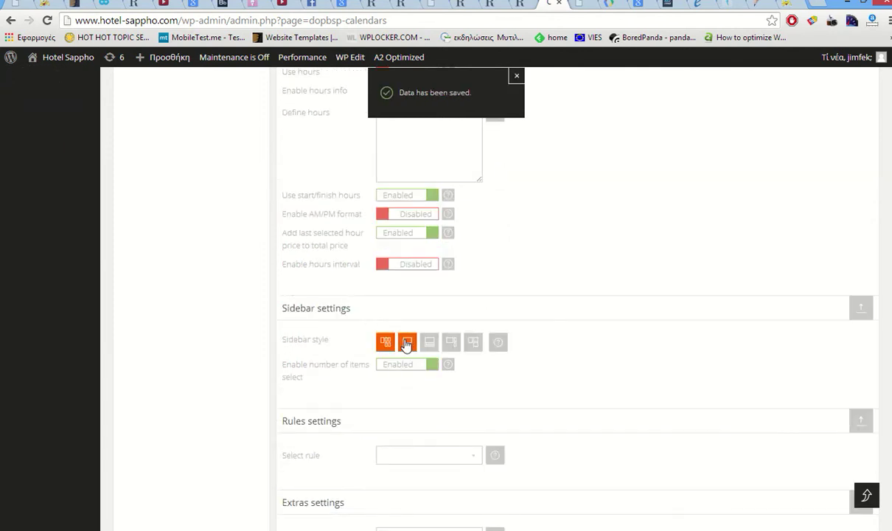
pyautogui.click(407, 342)
pyautogui.scroll(-4, 320, 303)
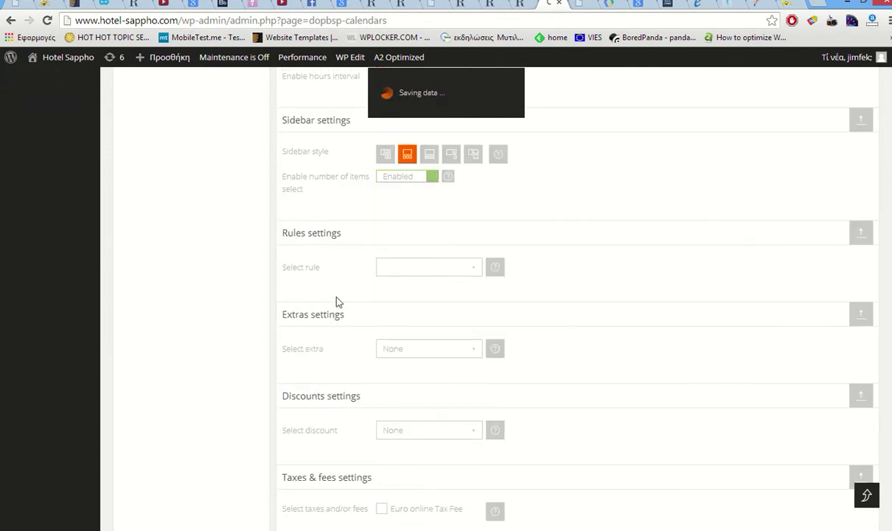
pyautogui.click(449, 270)
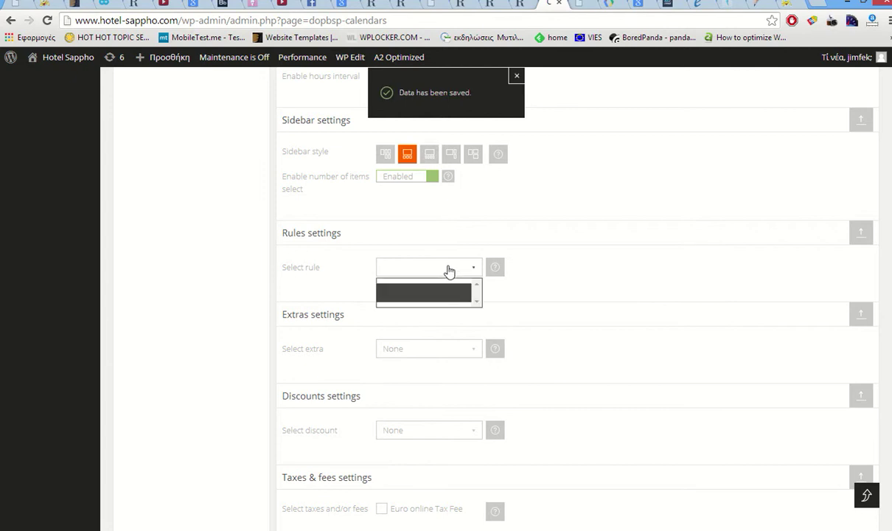
# - Add the third extra, leave discount at None, and apply the Euro online Tax Fee
pyautogui.click(453, 356)
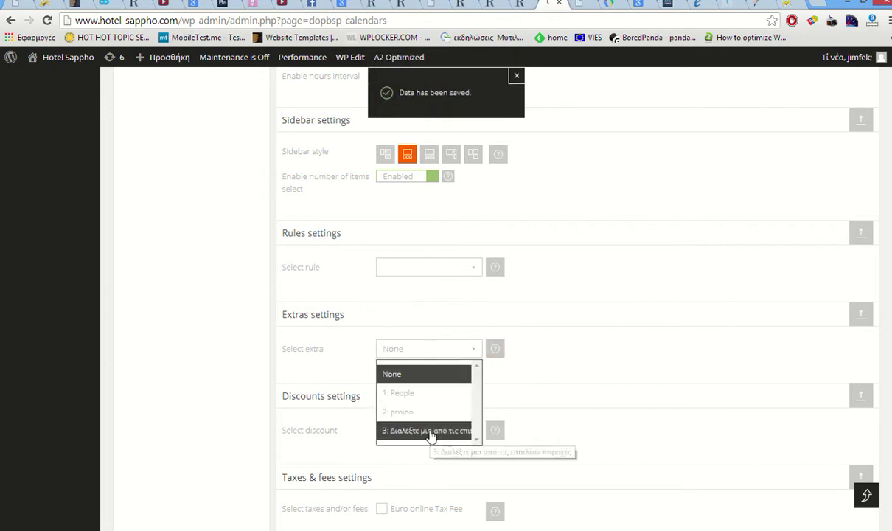
pyautogui.click(429, 432)
pyautogui.scroll(-2, 312, 320)
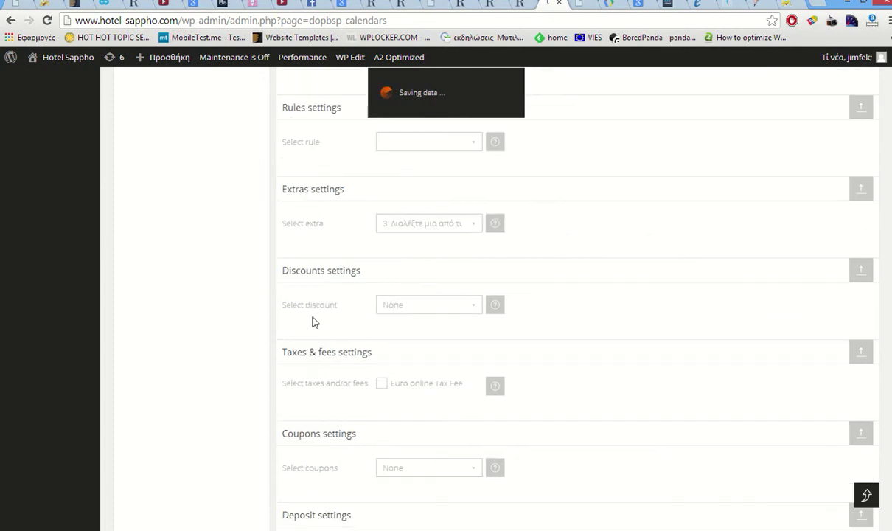
pyautogui.click(402, 306)
pyautogui.click(398, 304)
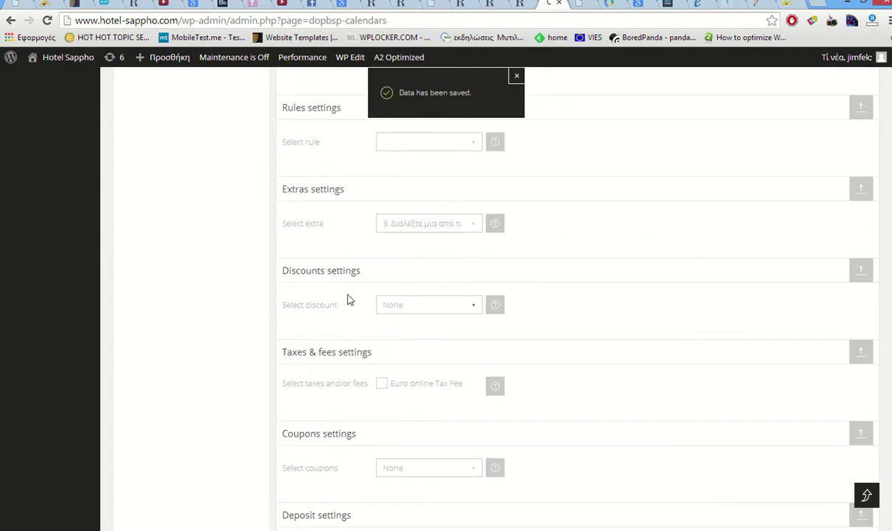
pyautogui.scroll(-2, 349, 299)
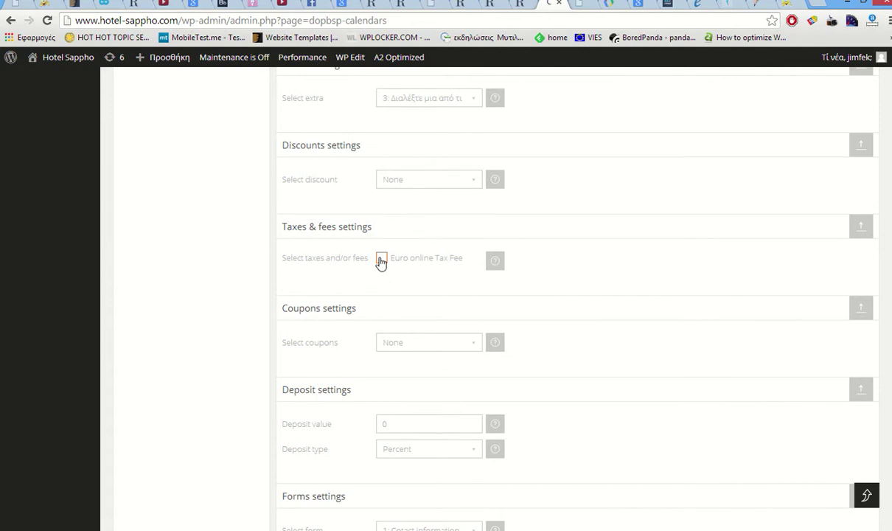
pyautogui.click(381, 260)
pyautogui.scroll(-2, 295, 259)
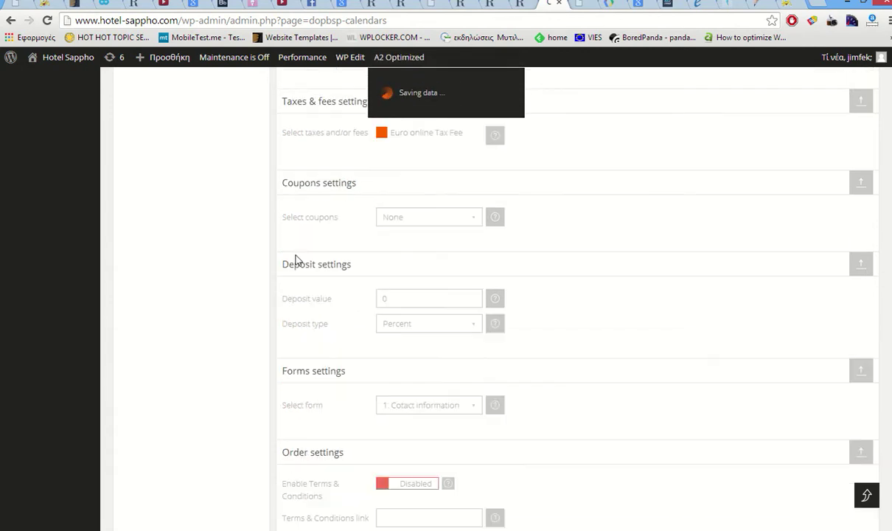
pyautogui.scroll(-1, 299, 259)
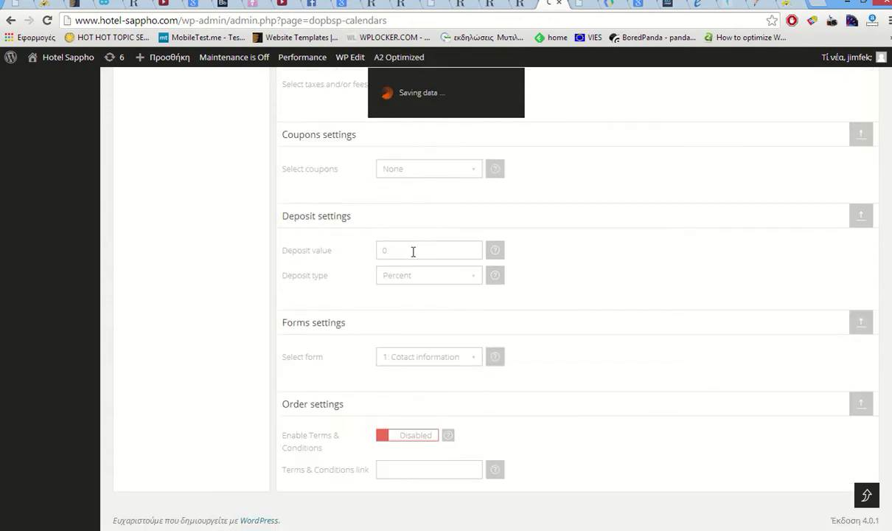
pyautogui.moveTo(499, 252)
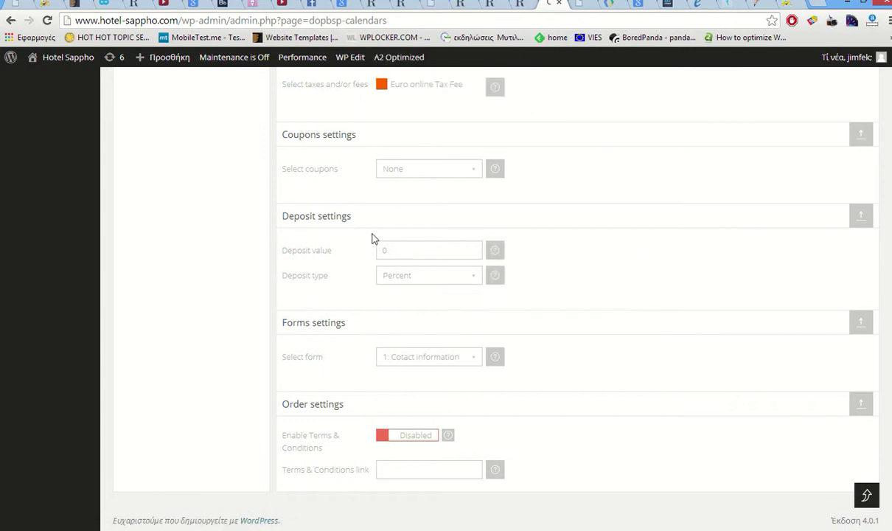
pyautogui.scroll(10, 601, 356)
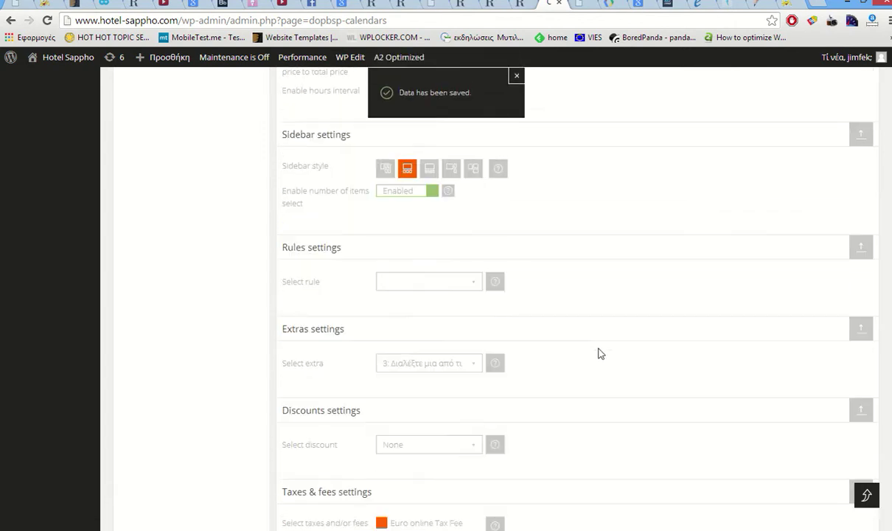
pyautogui.scroll(12, 600, 353)
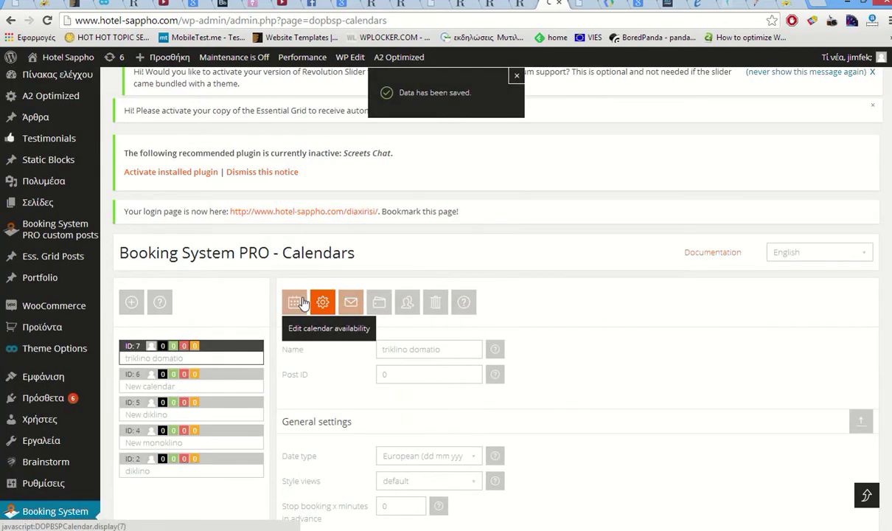
# - Open the calendar's e-mail notification settings
pyautogui.click(323, 302)
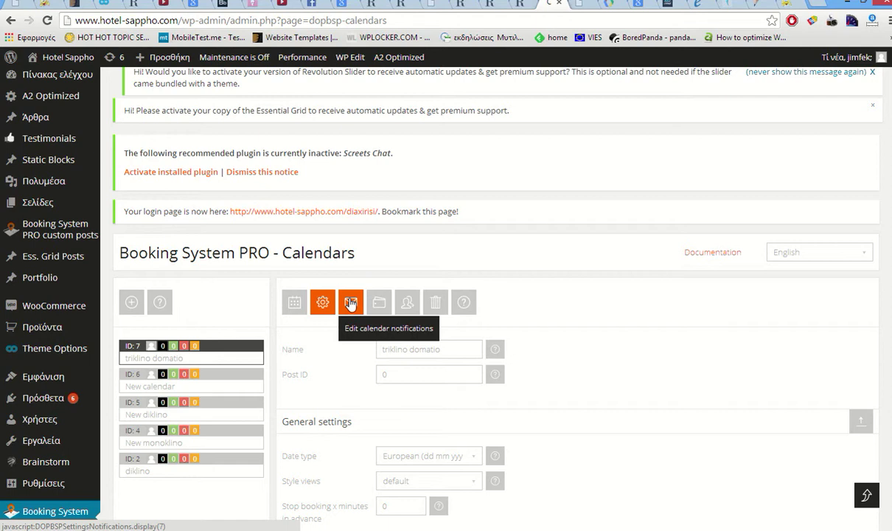
pyautogui.click(351, 303)
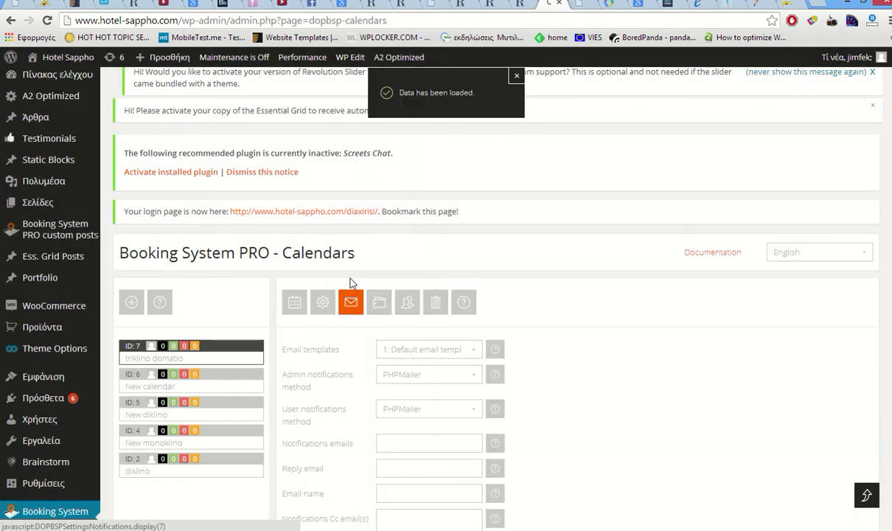
pyautogui.scroll(-1, 407, 298)
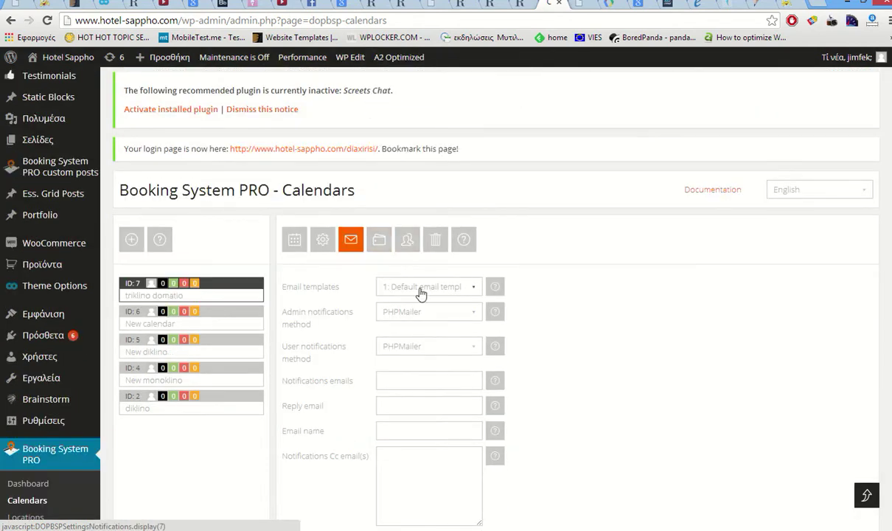
pyautogui.scroll(-1, 433, 314)
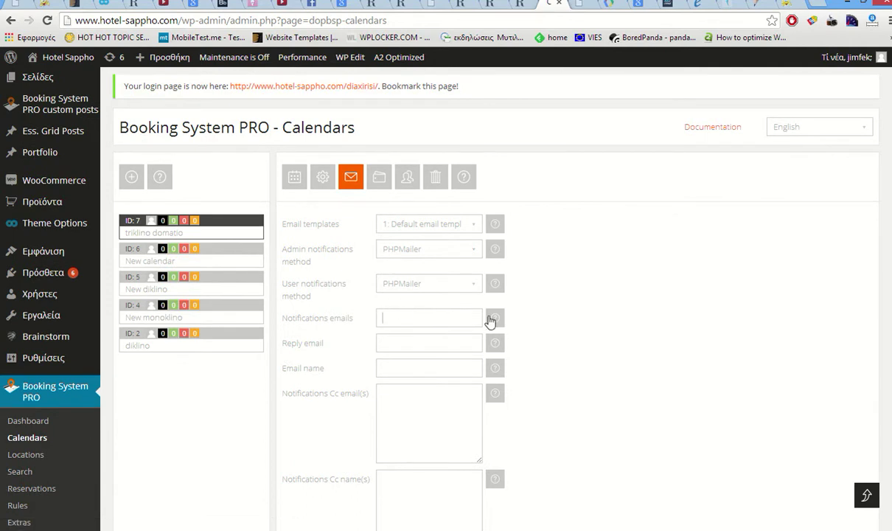
pyautogui.moveTo(495, 317)
# - Enter the notification e-mail address and paste the same address as the reply e-mail
pyautogui.click(438, 316)
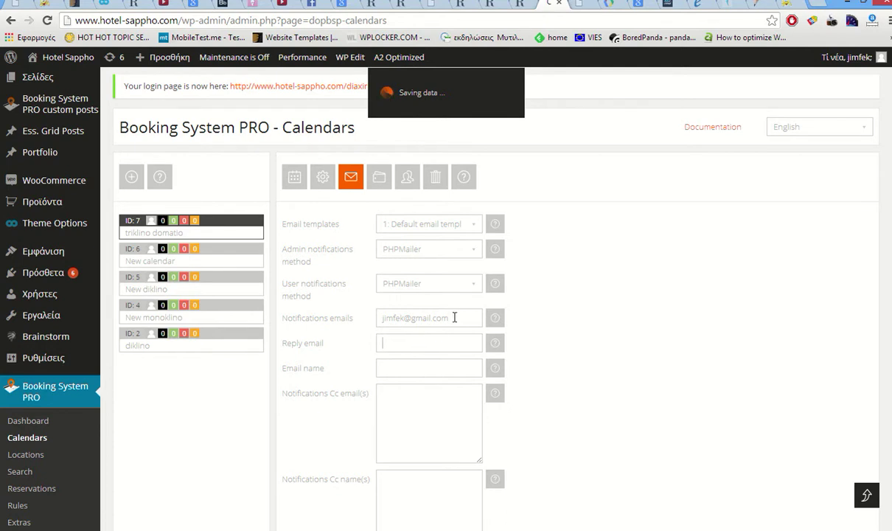
pyautogui.moveTo(454, 317); pyautogui.dragTo(355, 322)
pyautogui.hotkey('ctrl', 'c')
pyautogui.click(410, 339)
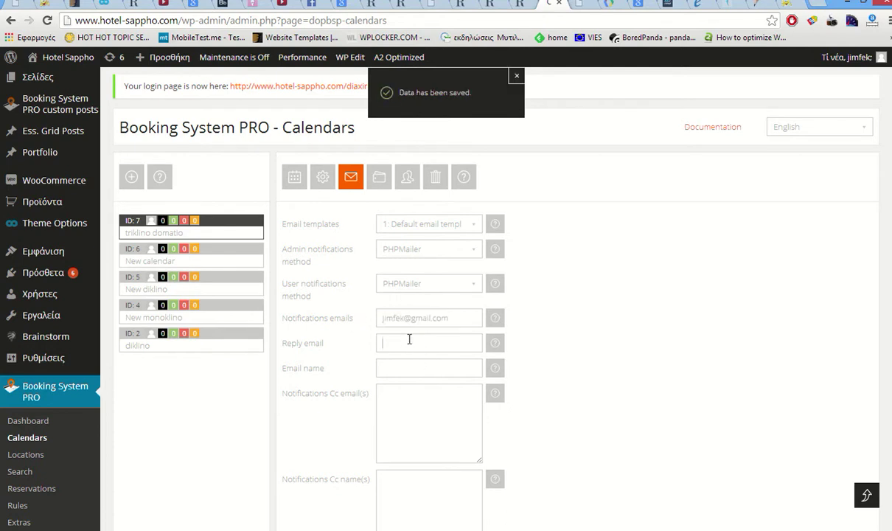
pyautogui.hotkey('ctrl', 'v')
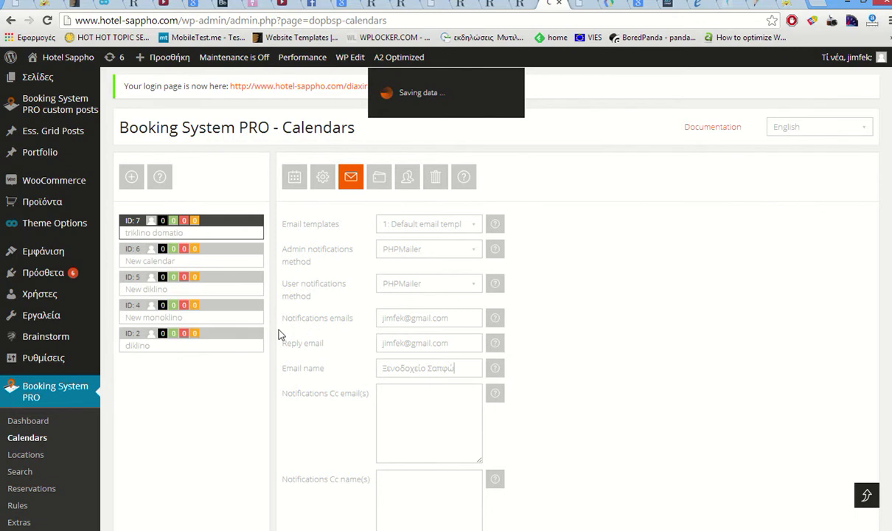
pyautogui.scroll(-1, 279, 336)
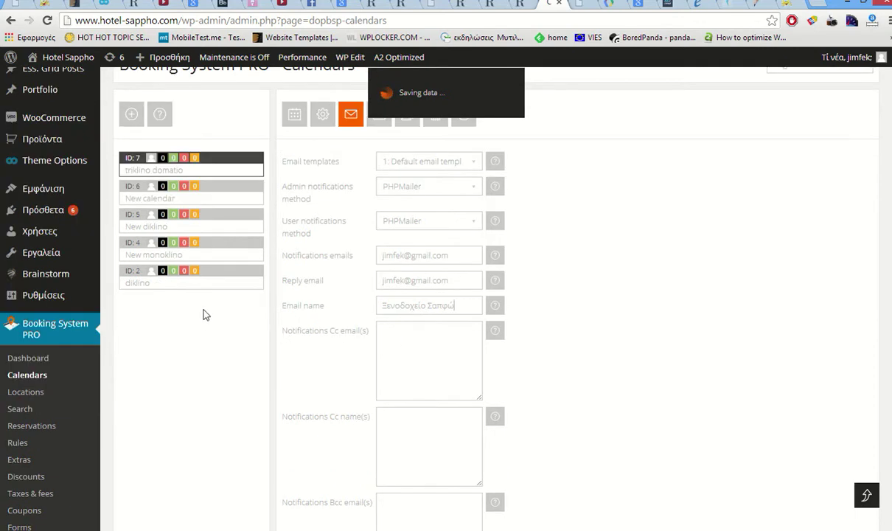
pyautogui.scroll(-2, 151, 365)
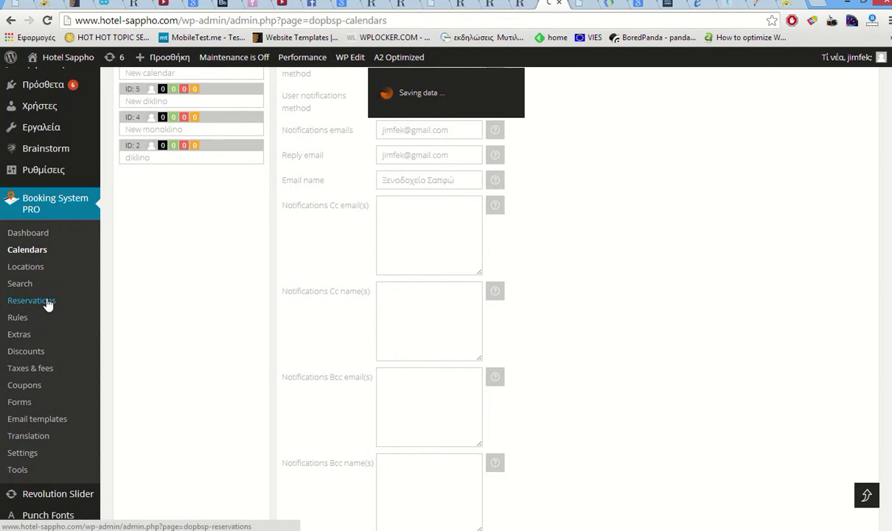
pyautogui.scroll(1, 47, 304)
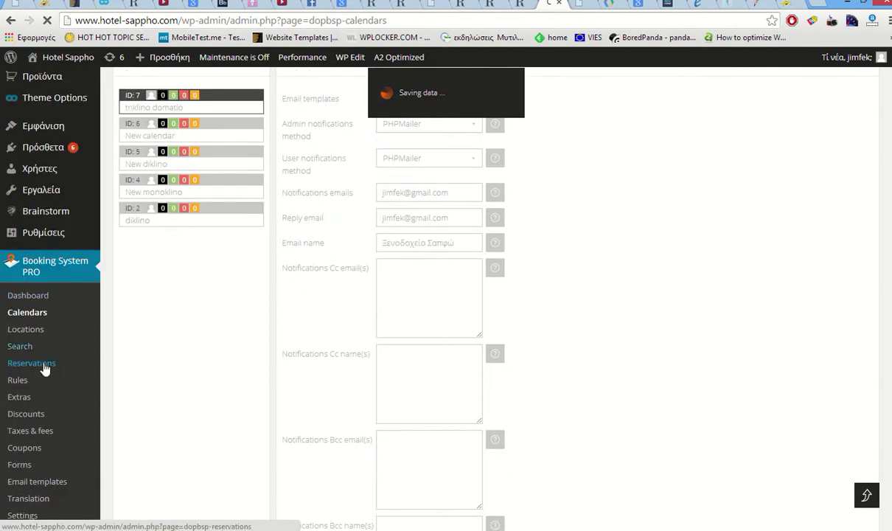
# - Check the Reservations list for calendars ID 4 (New monoklino) and ID 6, finding no bookings
pyautogui.click(43, 366)
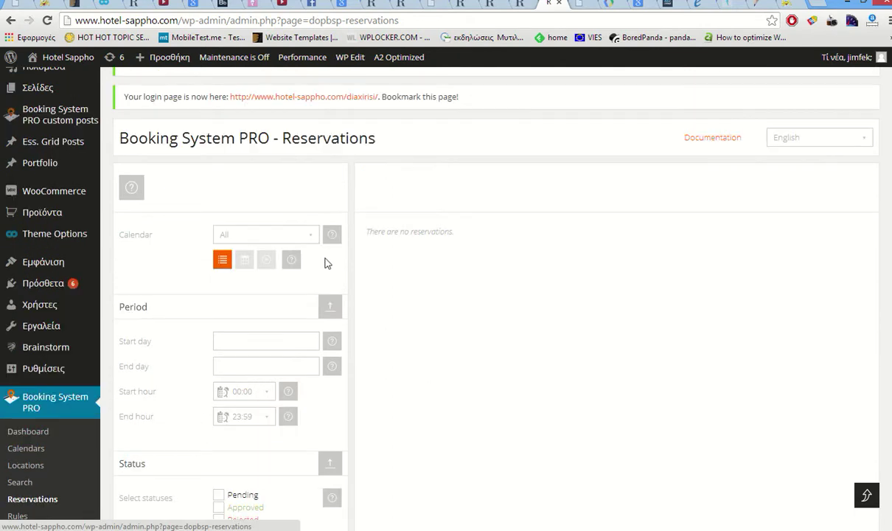
pyautogui.click(280, 233)
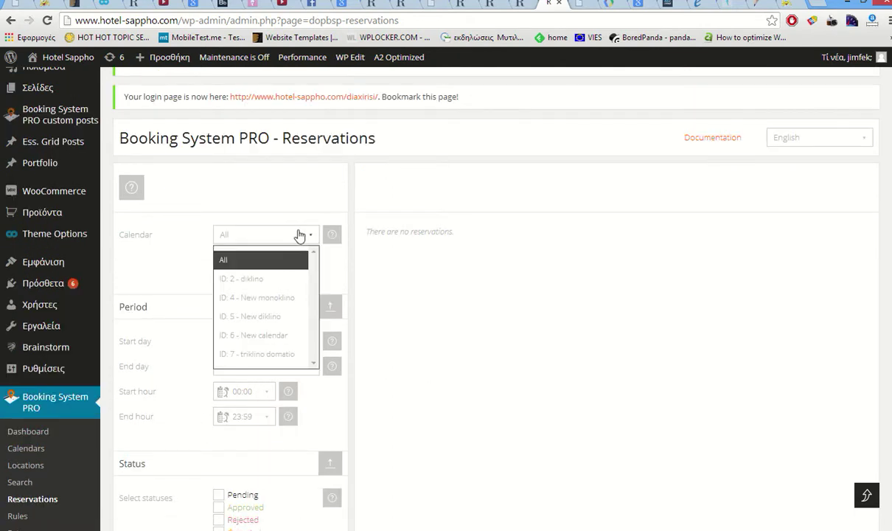
pyautogui.click(274, 298)
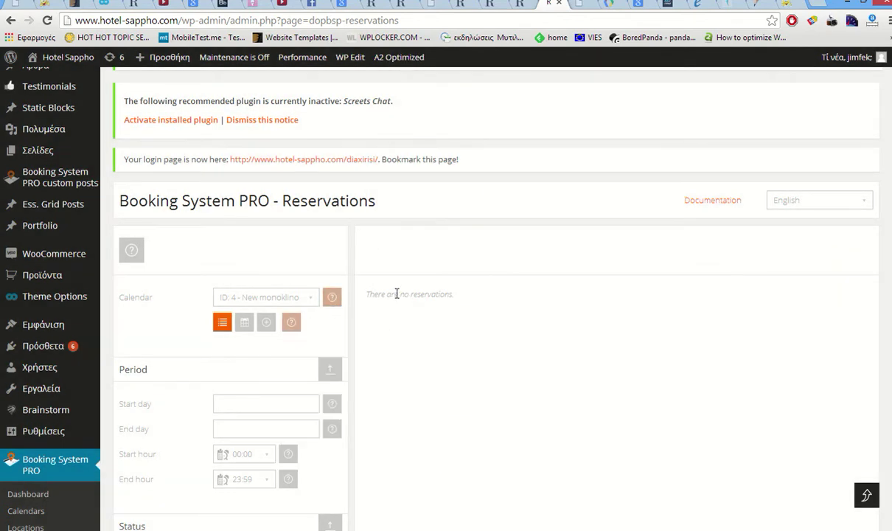
pyautogui.click(304, 298)
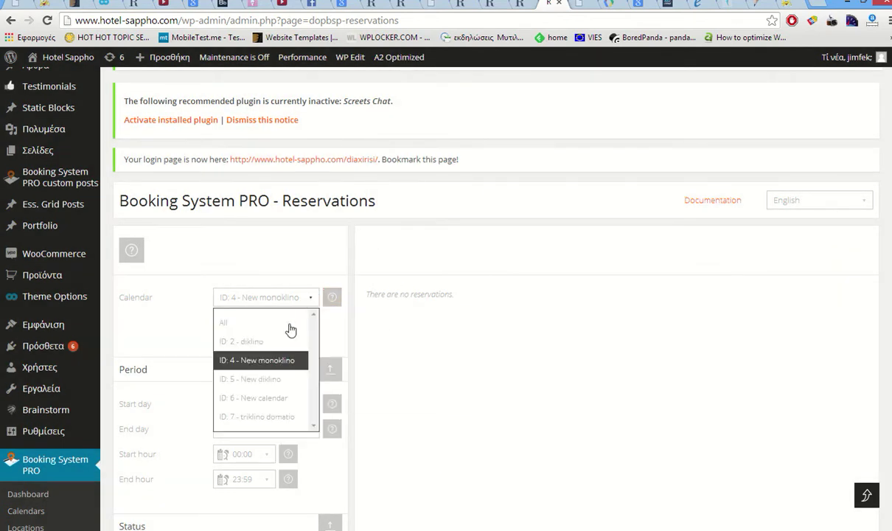
pyautogui.click(265, 401)
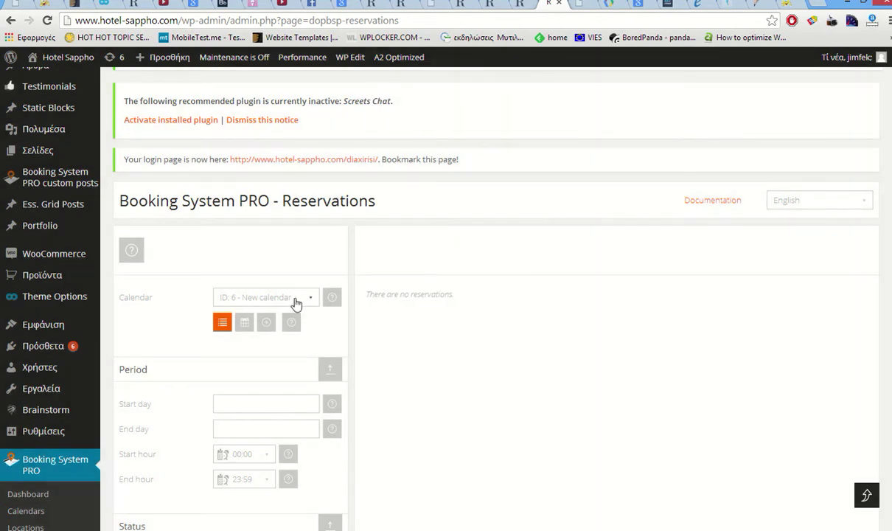
pyautogui.scroll(-2, 296, 304)
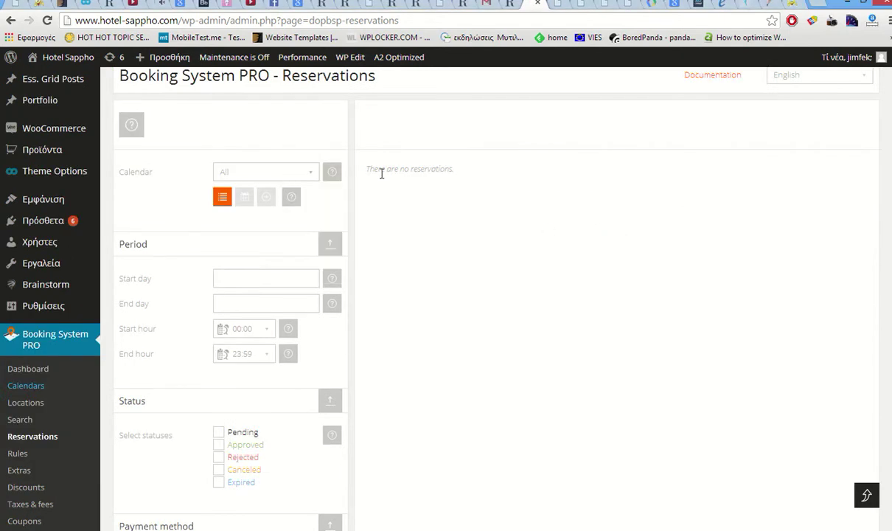
pyautogui.moveTo(348, 164); pyautogui.dragTo(440, 161)
# - Go to the public three-bed room page and its booking calendar
pyautogui.click(441, 160)
pyautogui.click(508, 5)
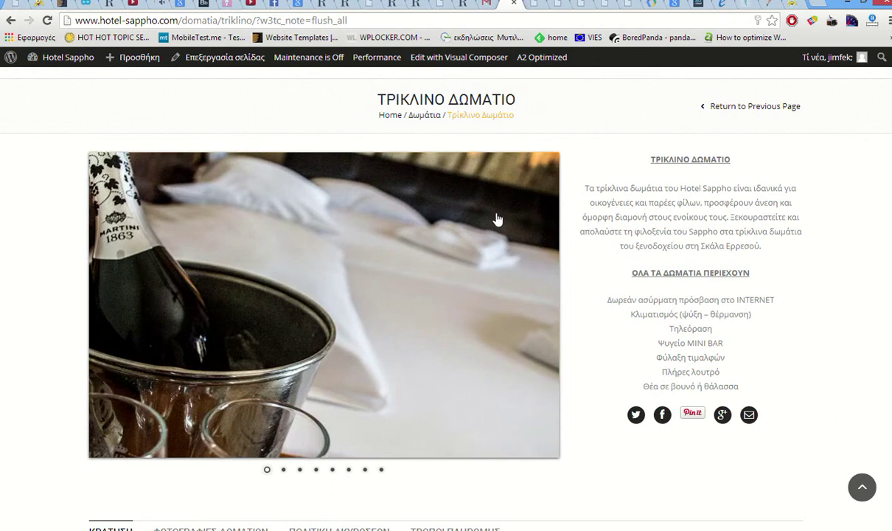
pyautogui.scroll(-7, 578, 238)
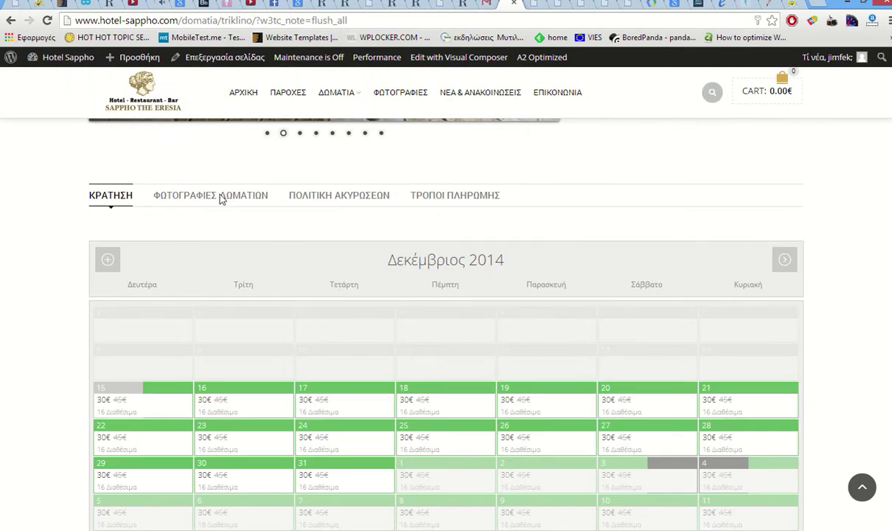
pyautogui.click(215, 198)
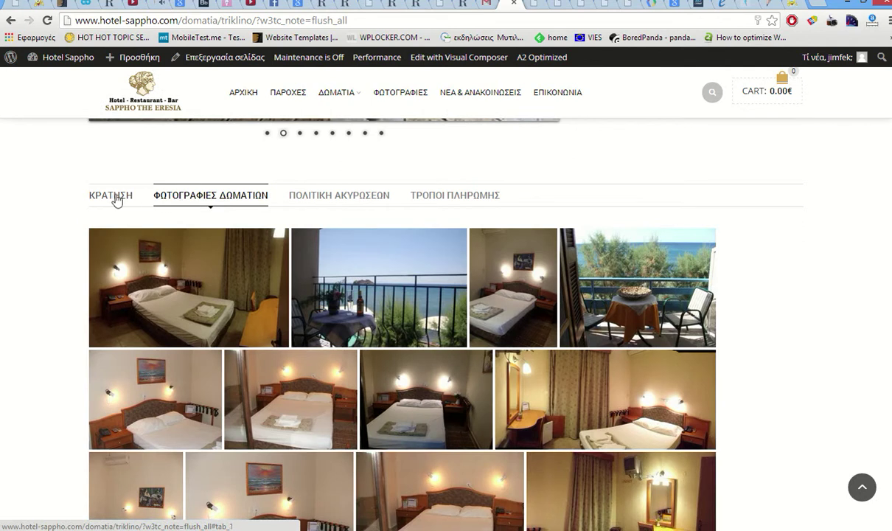
pyautogui.click(115, 199)
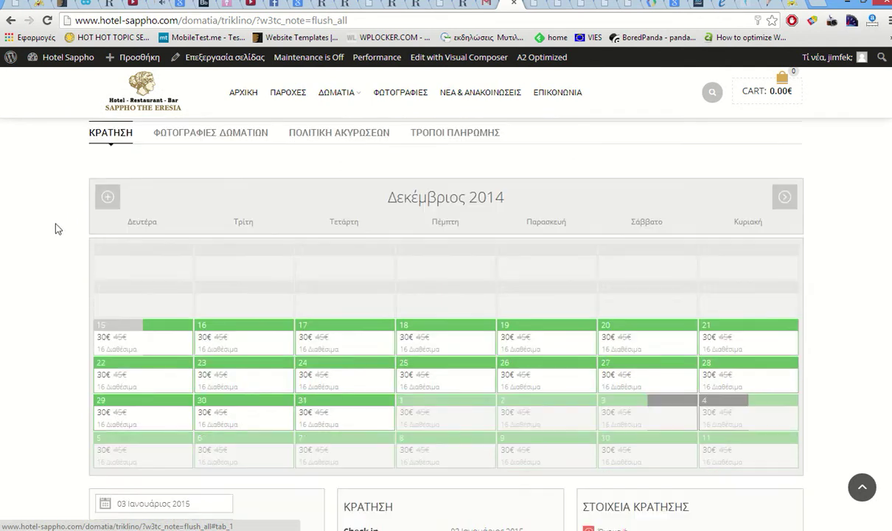
pyautogui.scroll(-2, 66, 215)
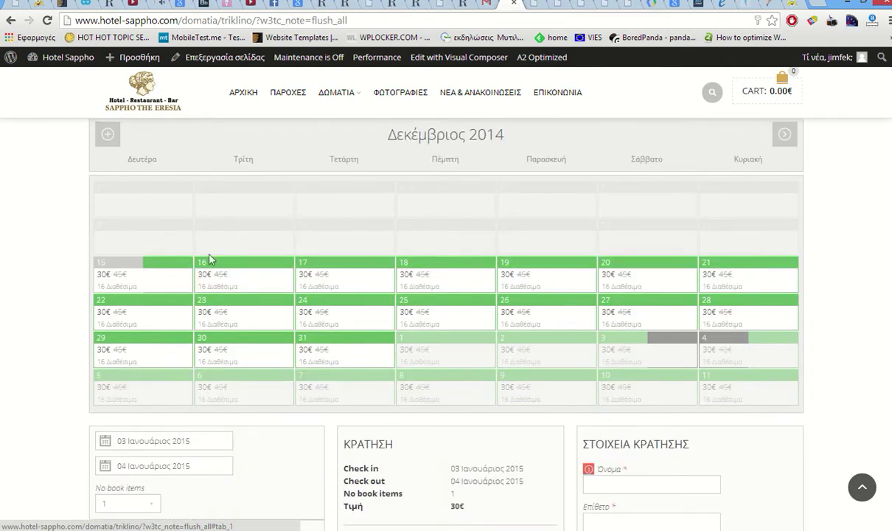
# - Pick 17 to 20 December 2014 and add breakfast for 3 people
pyautogui.click(361, 270)
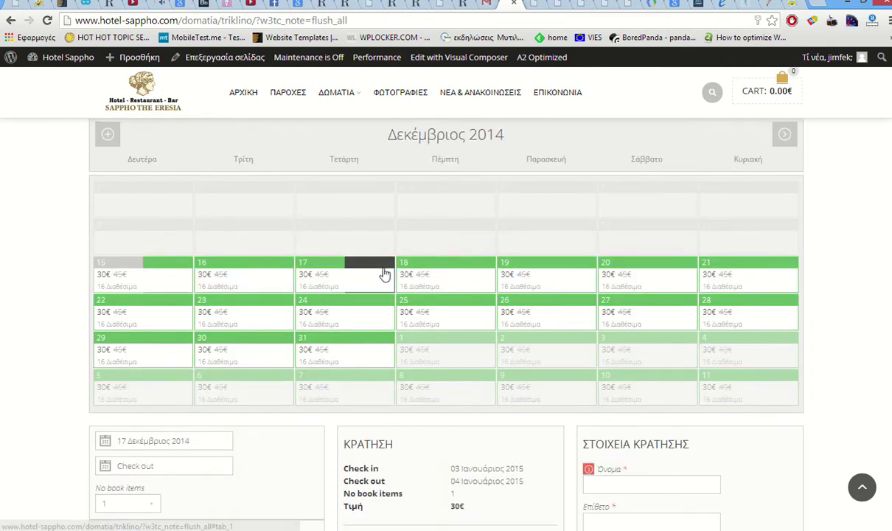
pyautogui.scroll(-3, 402, 275)
pyautogui.scroll(2, 426, 216)
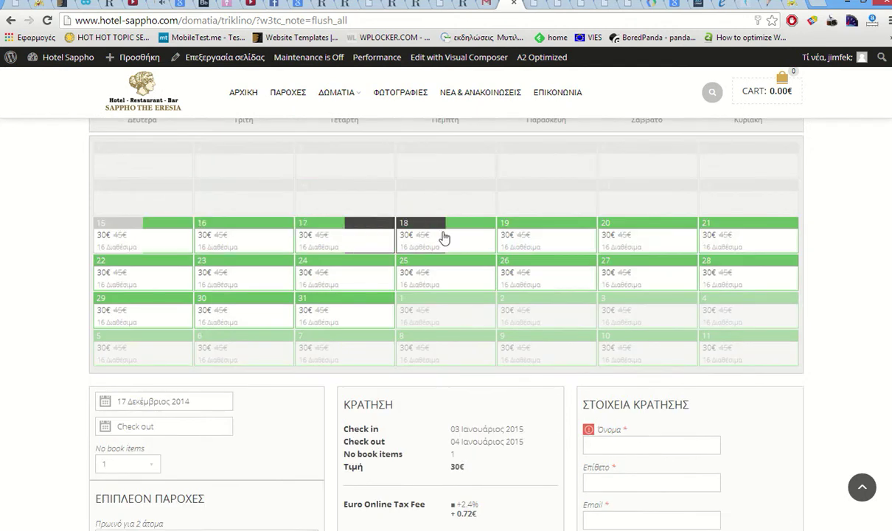
pyautogui.click(609, 238)
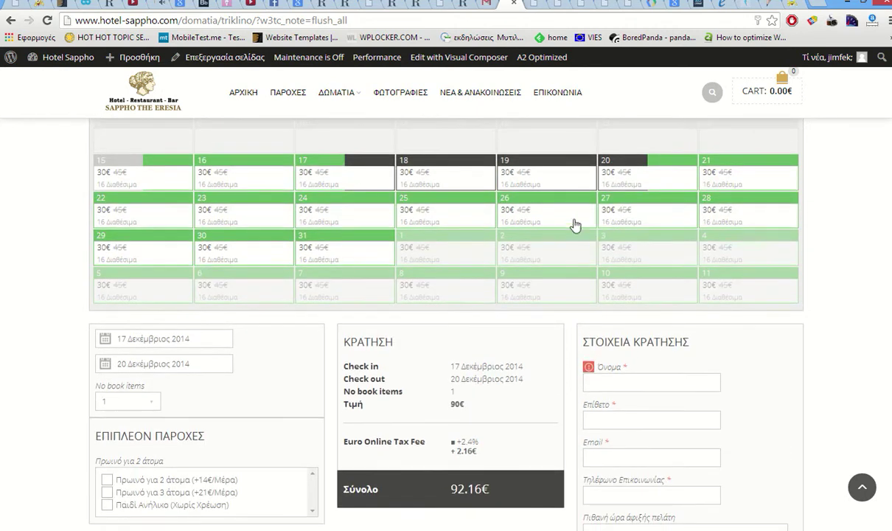
pyautogui.scroll(-3, 295, 309)
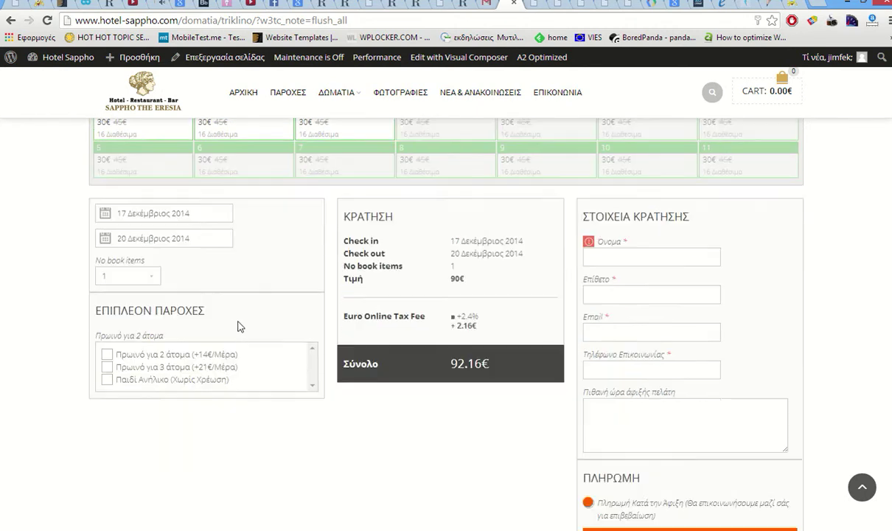
pyautogui.click(108, 367)
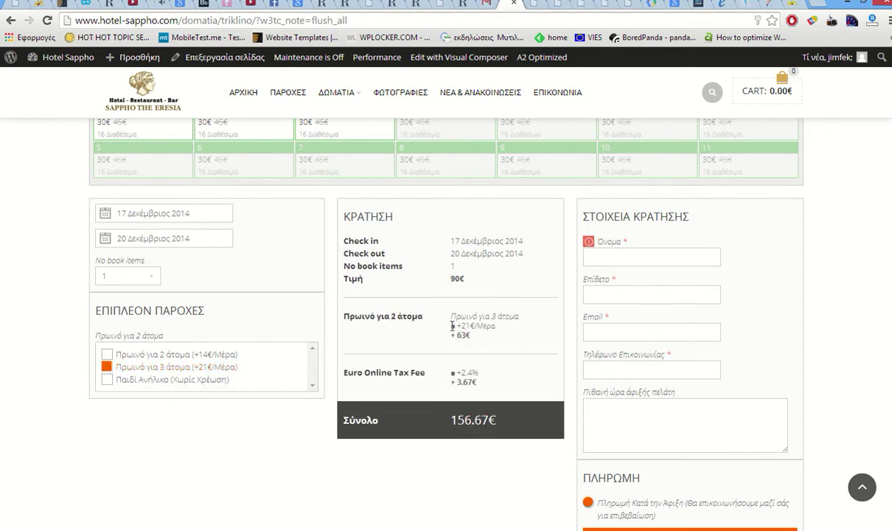
pyautogui.moveTo(424, 316); pyautogui.dragTo(470, 336)
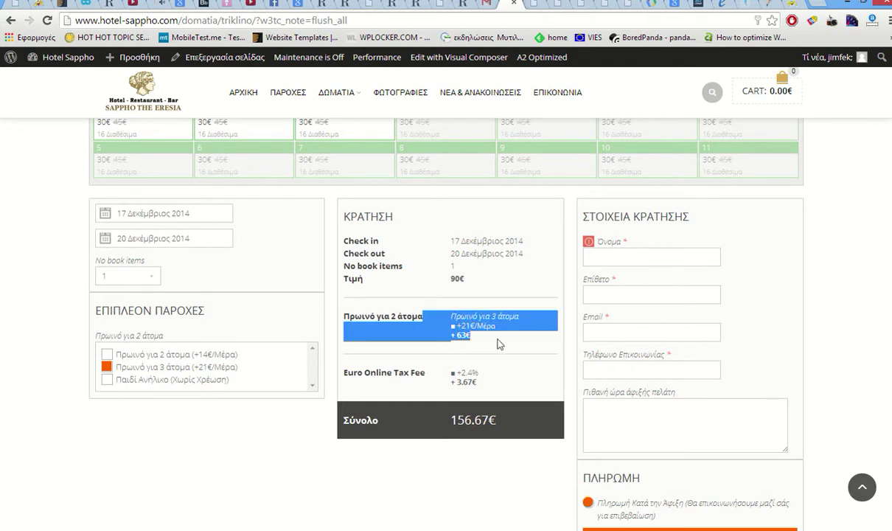
pyautogui.click(474, 325)
# - Fill in the guest's first name, surname, e-mail address and phone number
pyautogui.click(640, 256)
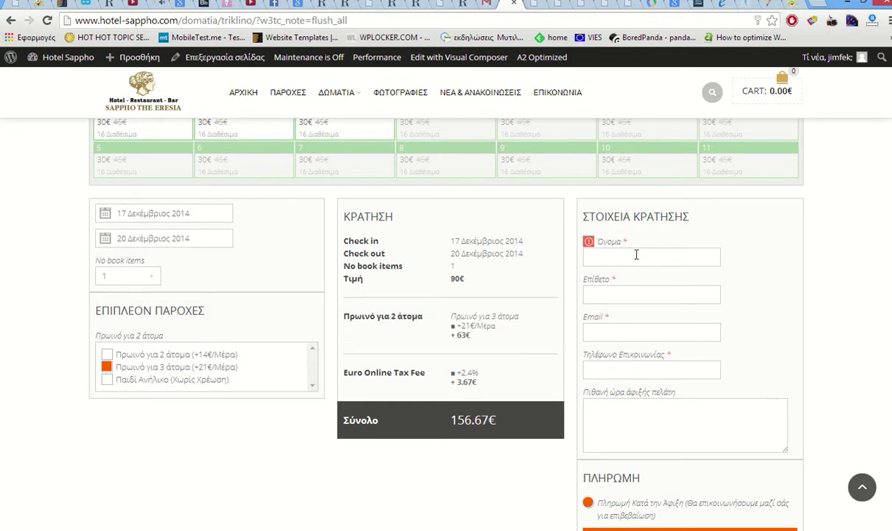
pyautogui.write('dimitris')
pyautogui.click(634, 293)
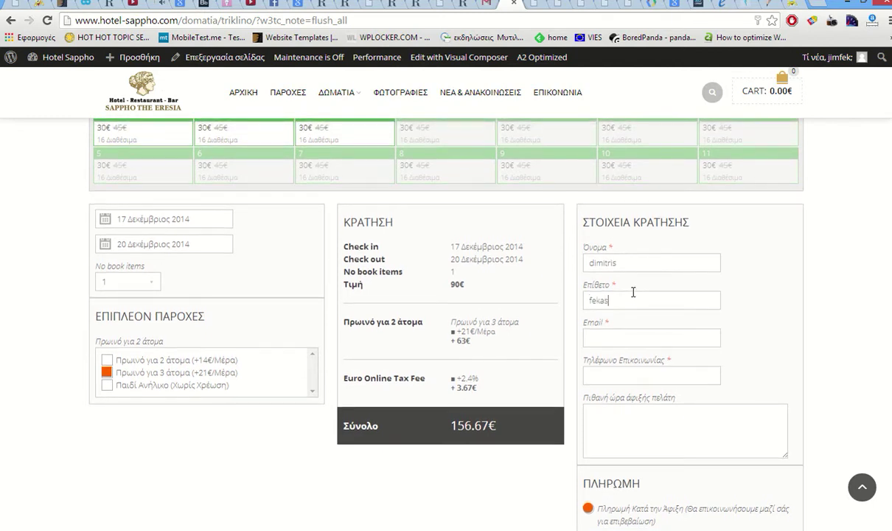
pyautogui.click(621, 335)
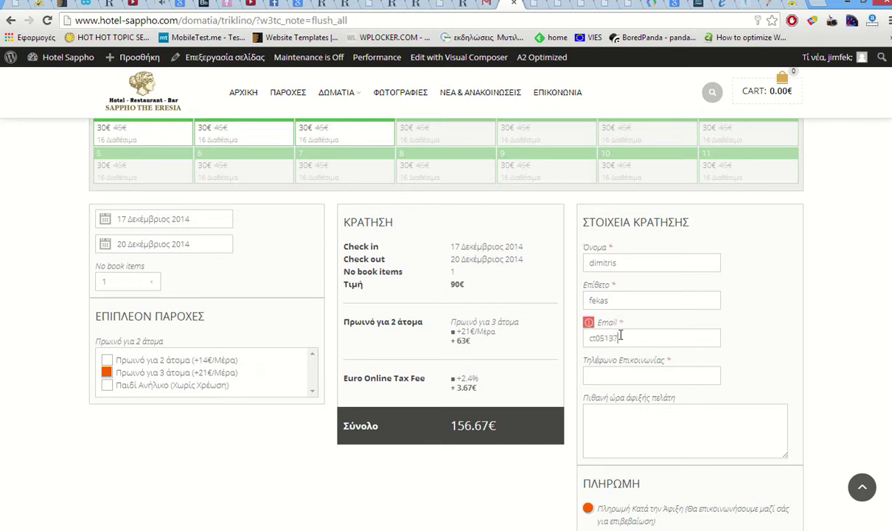
pyautogui.click(636, 374)
pyautogui.write('34')
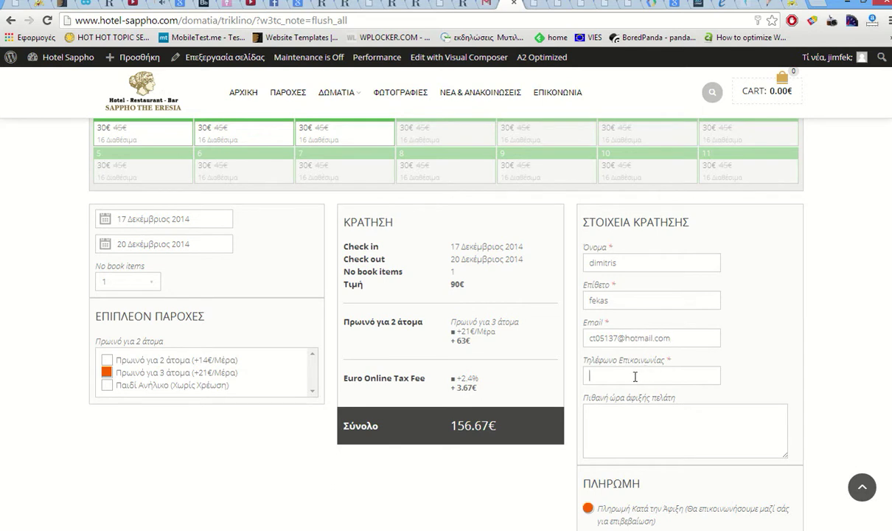
pyautogui.scroll(-1, 631, 372)
pyautogui.write('5678')
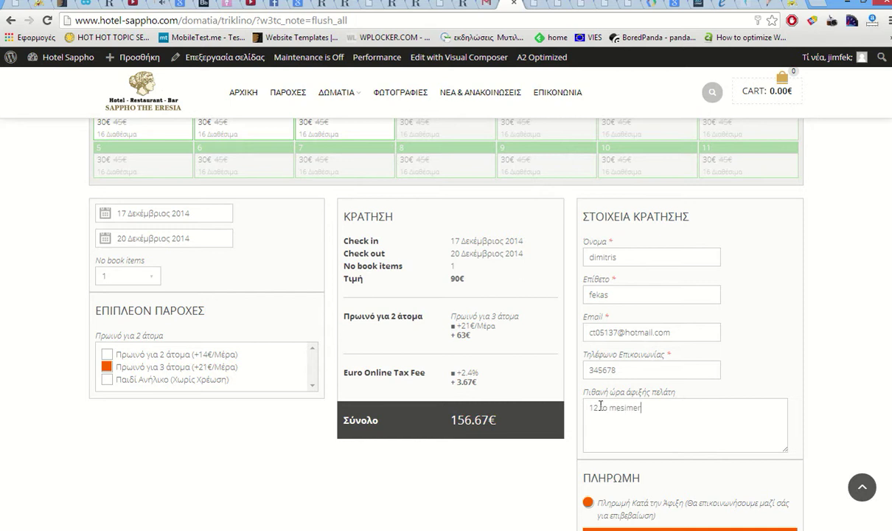
pyautogui.scroll(-3, 601, 404)
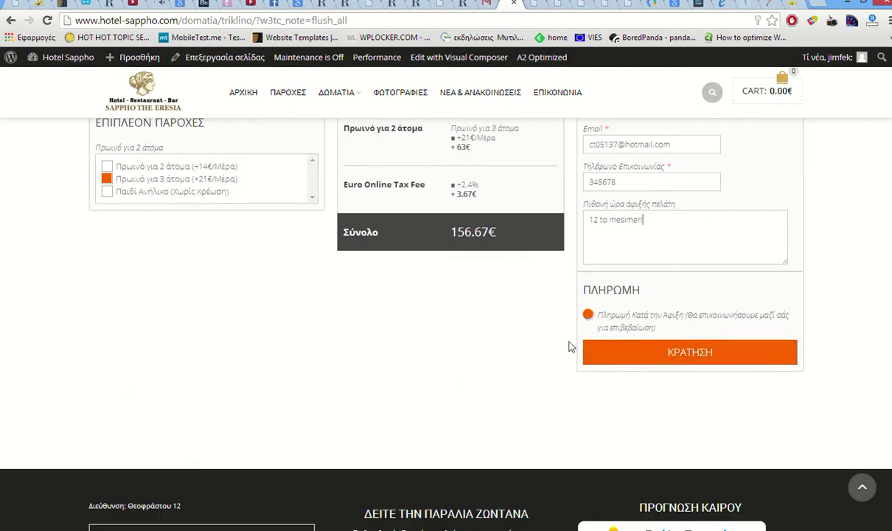
pyautogui.scroll(1, 571, 346)
# - Submit the booking and check the awaiting-approval success message above the calendar
pyautogui.click(656, 419)
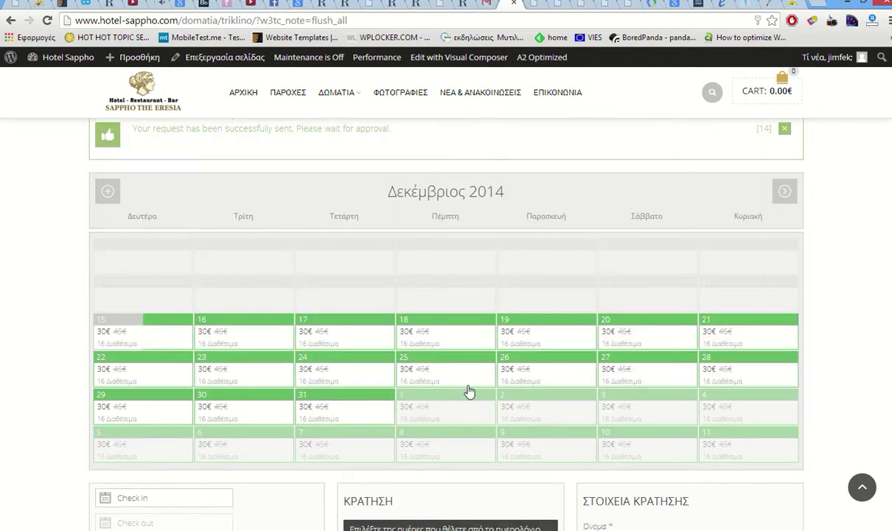
pyautogui.scroll(-3, 465, 391)
pyautogui.scroll(-3, 480, 394)
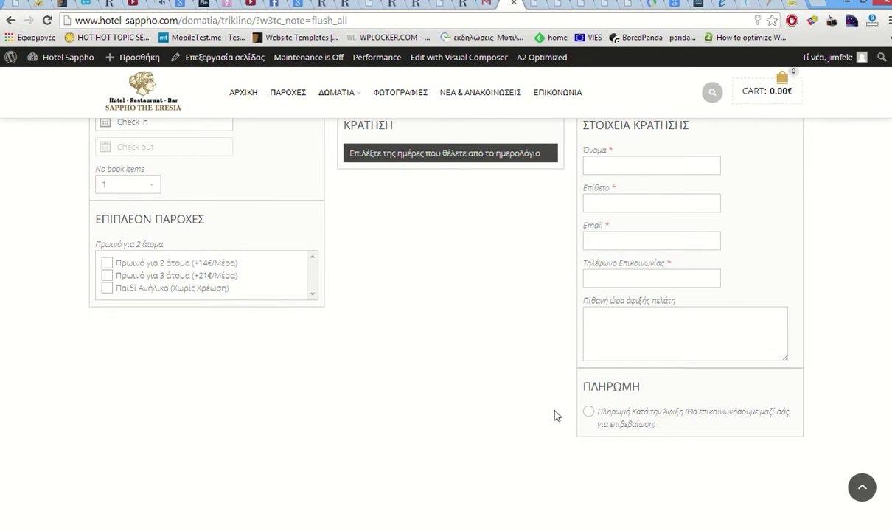
pyautogui.scroll(6, 547, 428)
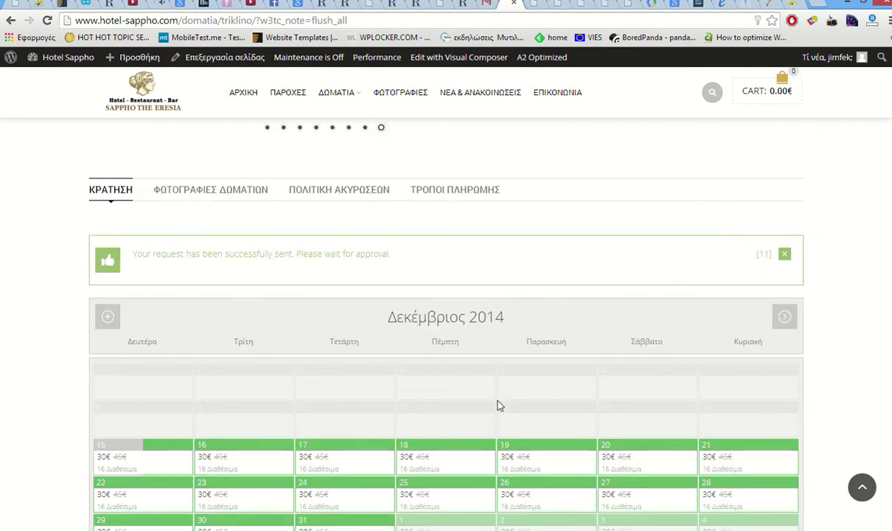
pyautogui.moveTo(141, 249); pyautogui.dragTo(396, 259)
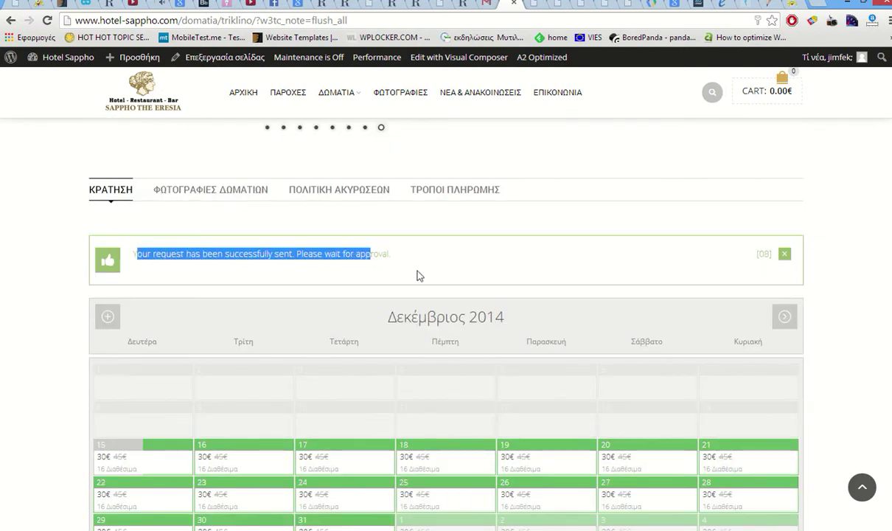
pyautogui.click(397, 259)
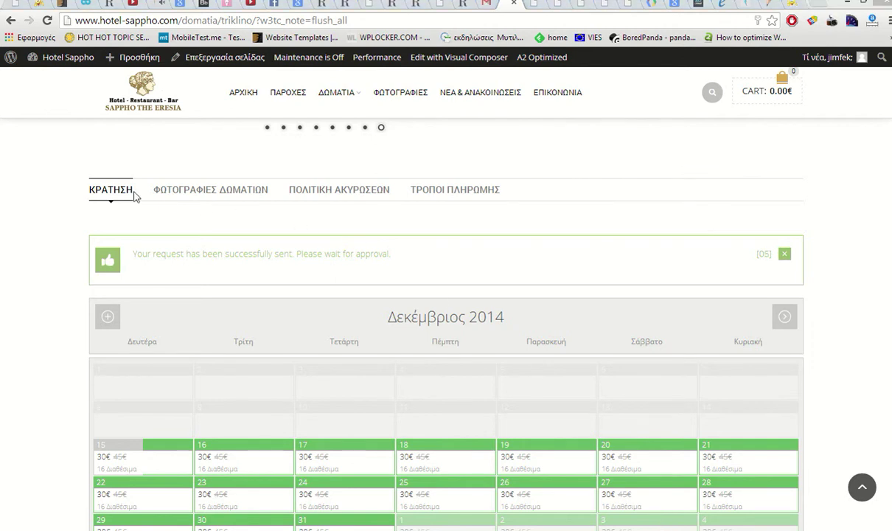
# - In Booking System PRO Reservations, set the Calendar filter to All
pyautogui.click(440, 5)
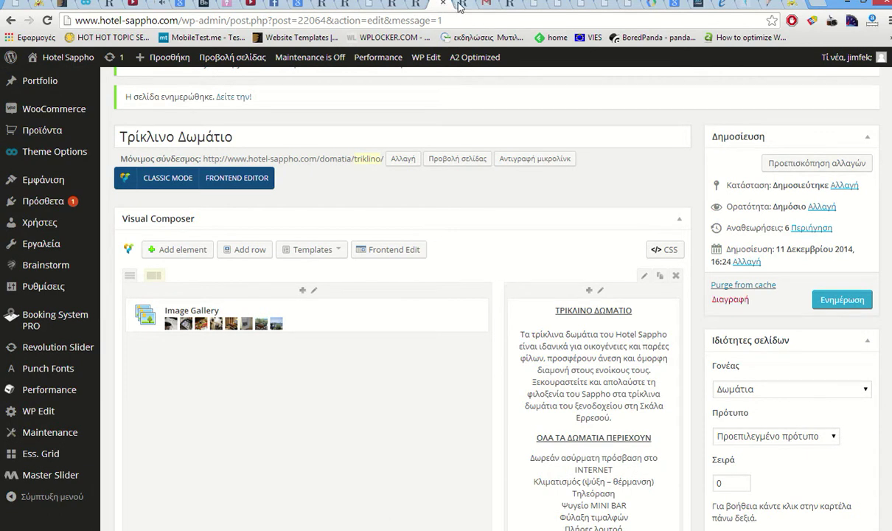
pyautogui.click(531, 6)
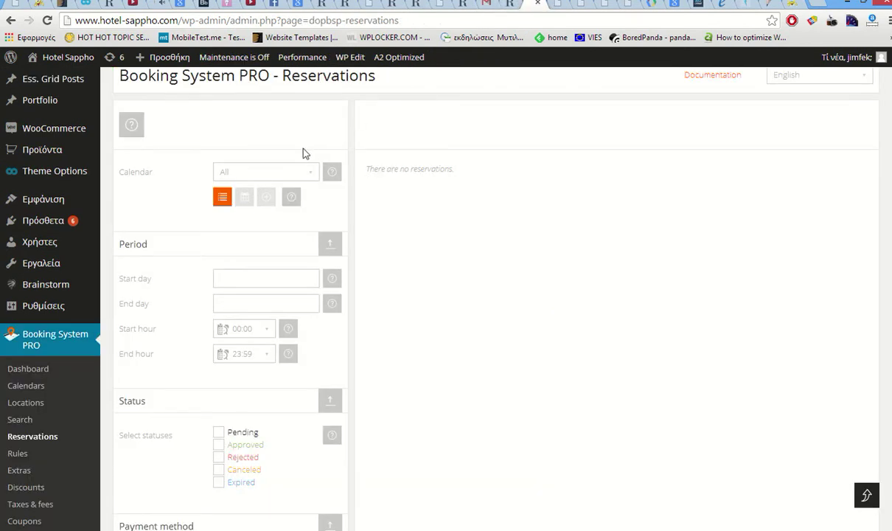
pyautogui.click(290, 172)
pyautogui.click(259, 209)
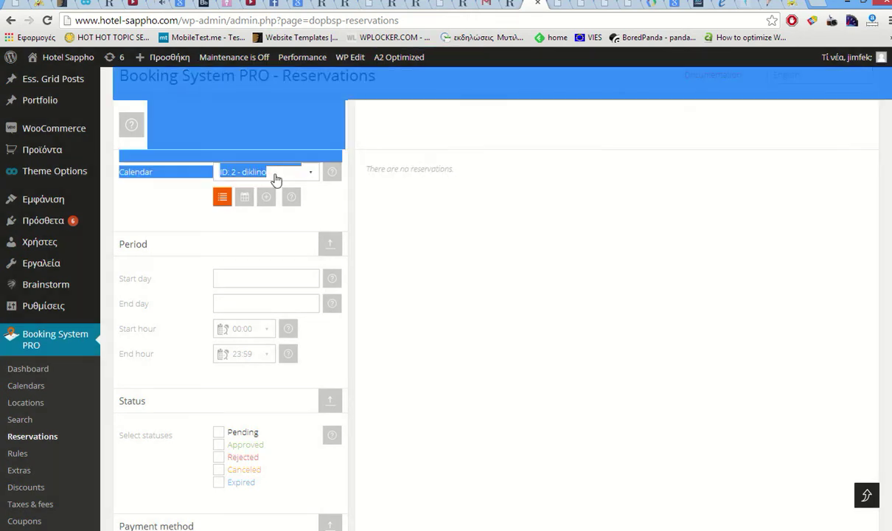
pyautogui.click(274, 175)
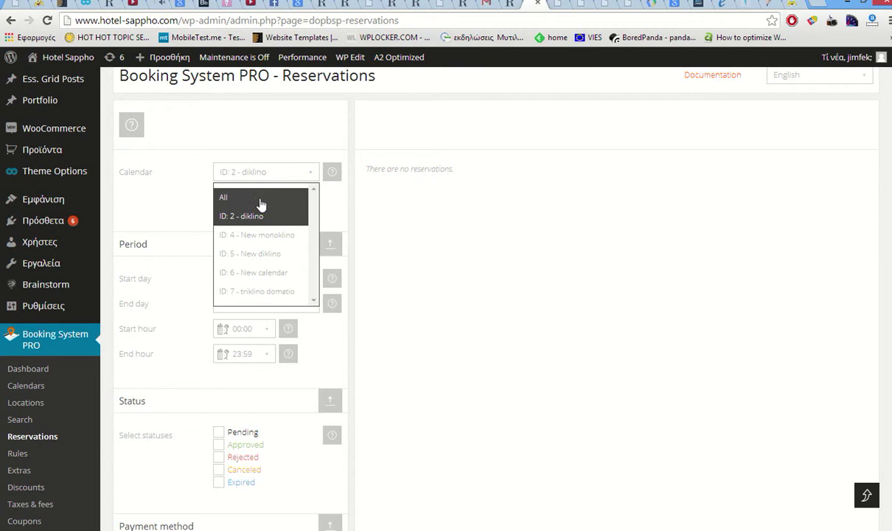
pyautogui.click(260, 204)
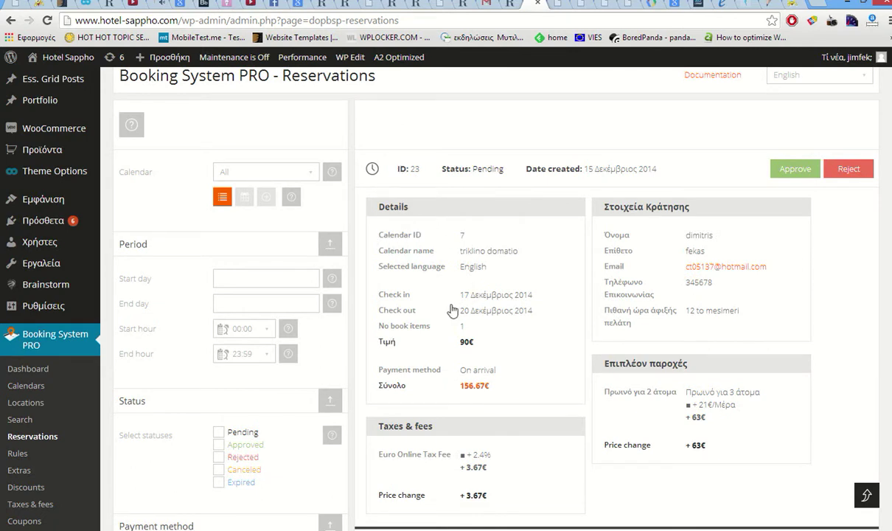
# - Review pending reservation 23: triklino domatio, 17–20 December 2014, 156.67€
pyautogui.moveTo(488, 297); pyautogui.dragTo(524, 364)
pyautogui.click(496, 367)
pyautogui.scroll(-1, 528, 361)
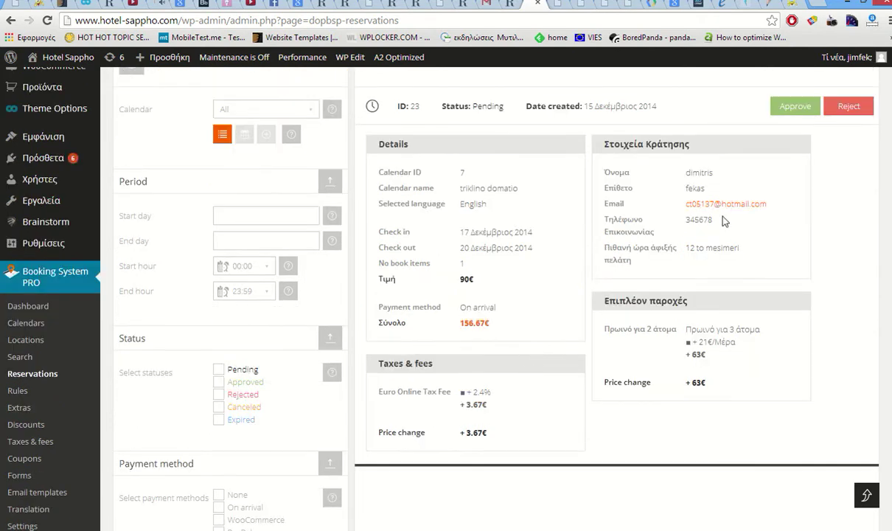
pyautogui.scroll(-2, 630, 279)
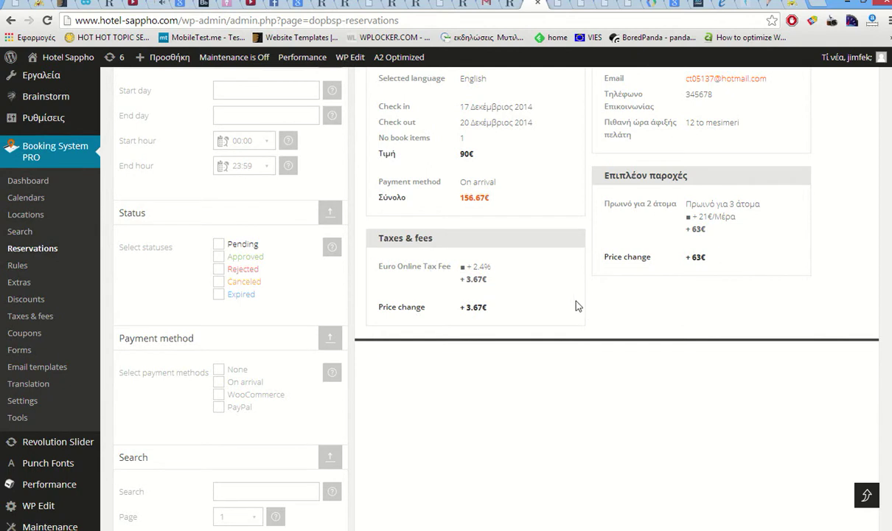
pyautogui.scroll(2, 578, 305)
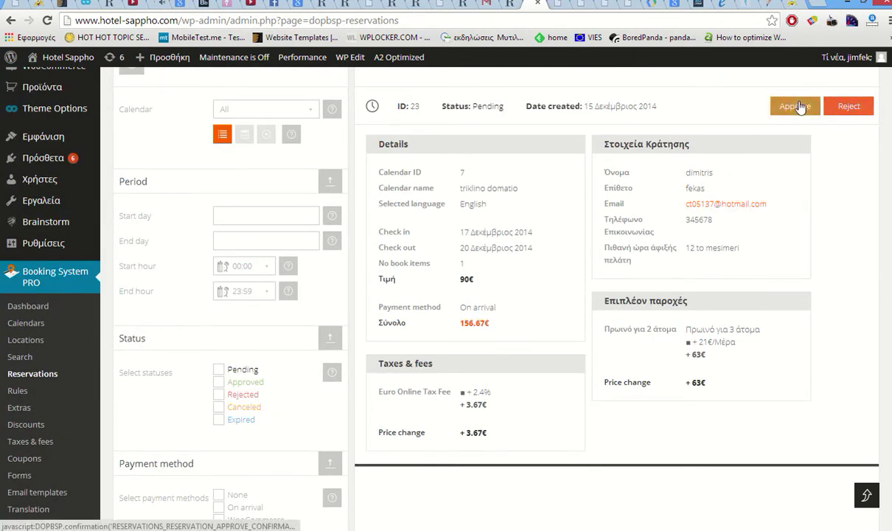
# - Approve pending reservation 23, confirm it, and switch to the Gmail inbox
pyautogui.click(787, 109)
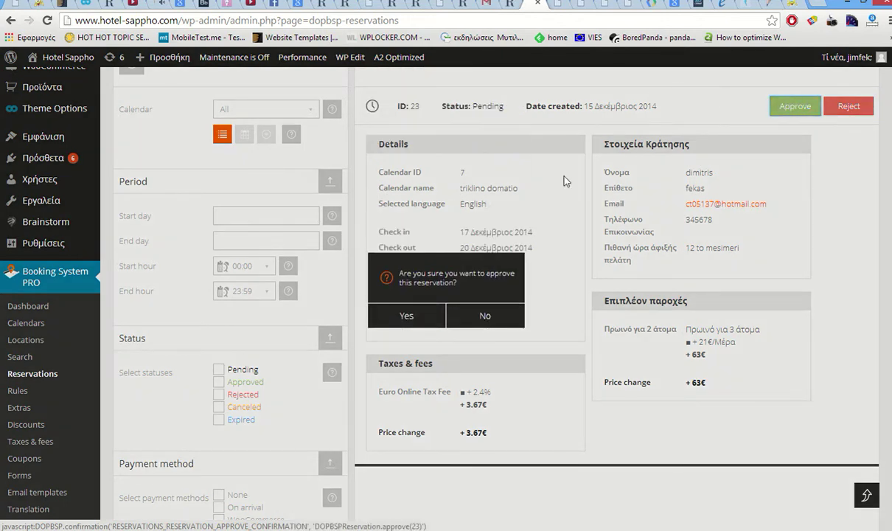
pyautogui.click(406, 317)
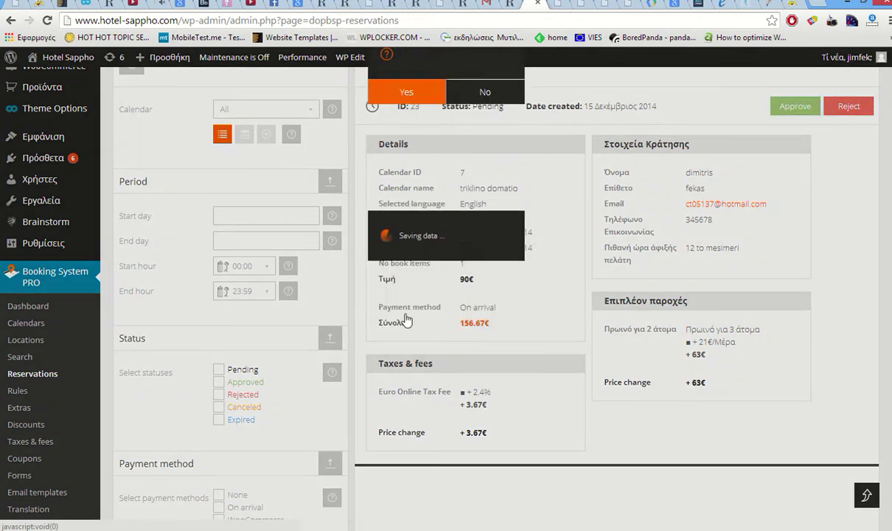
pyautogui.click(487, 5)
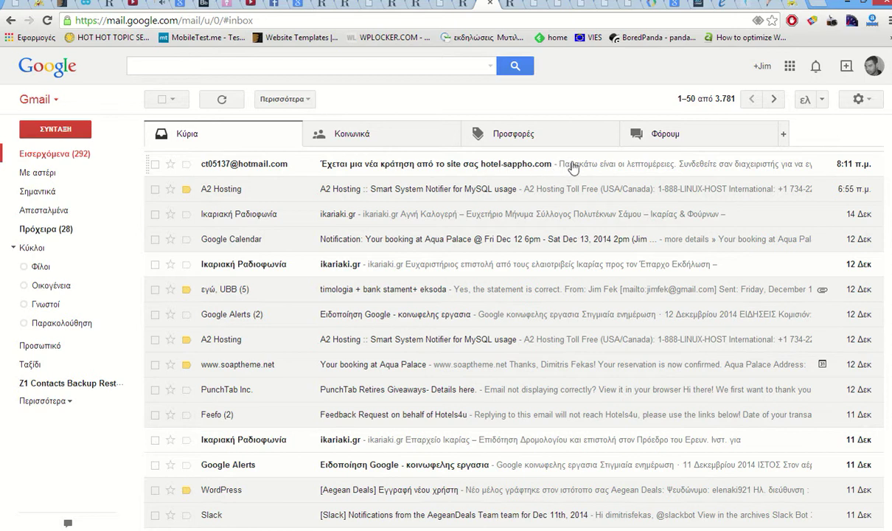
# - Read the hotel-sappho.com booking email for reservation 23, confirming 156.67€, then return to the hotel site
pyautogui.click(500, 172)
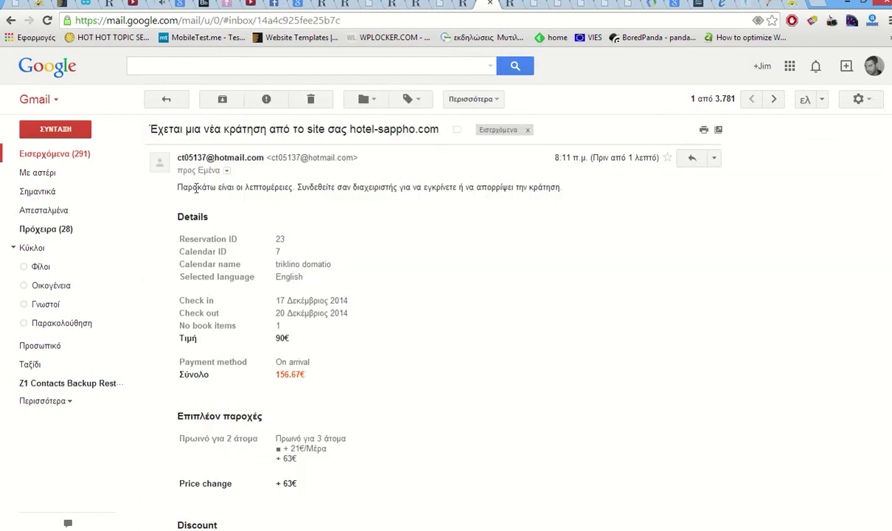
pyautogui.moveTo(196, 188); pyautogui.dragTo(518, 186)
pyautogui.click(423, 204)
pyautogui.scroll(-2, 330, 269)
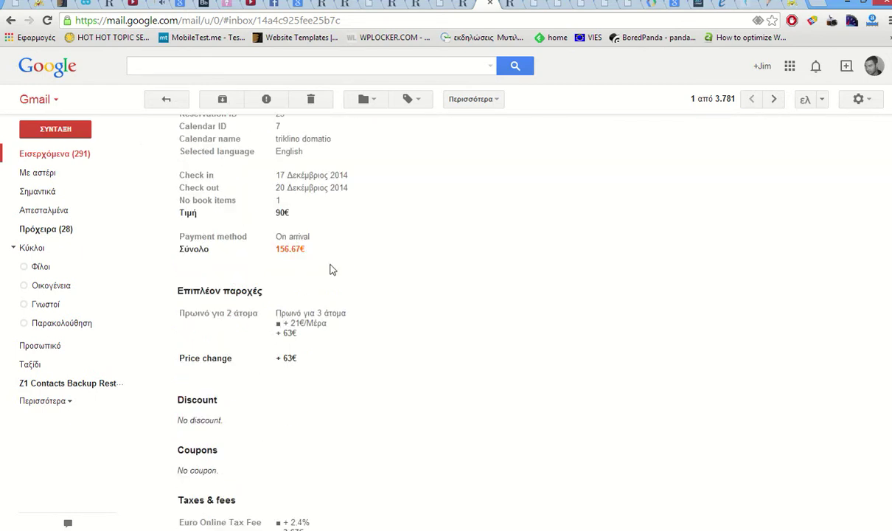
pyautogui.scroll(-3, 384, 255)
pyautogui.scroll(4, 385, 254)
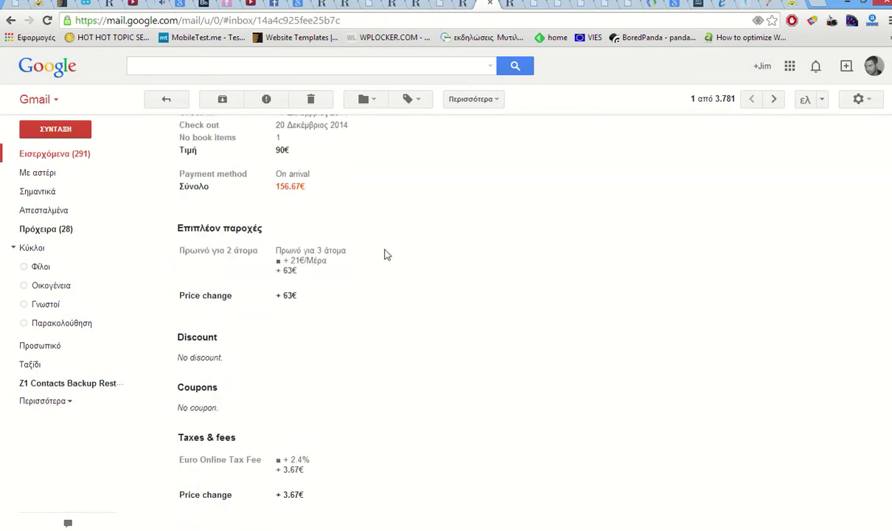
pyautogui.scroll(1, 385, 255)
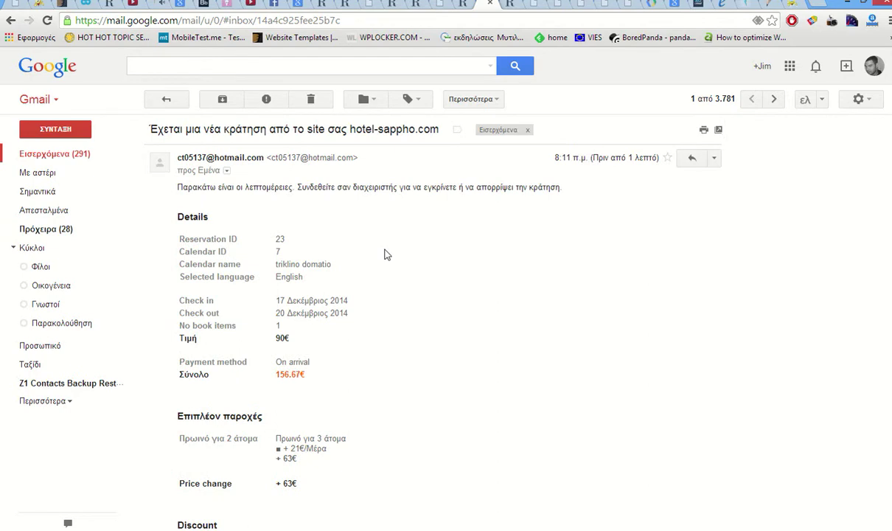
pyautogui.click(514, 7)
# - Go to the hotmail.com sign-in page from the address bar
pyautogui.click(499, 20)
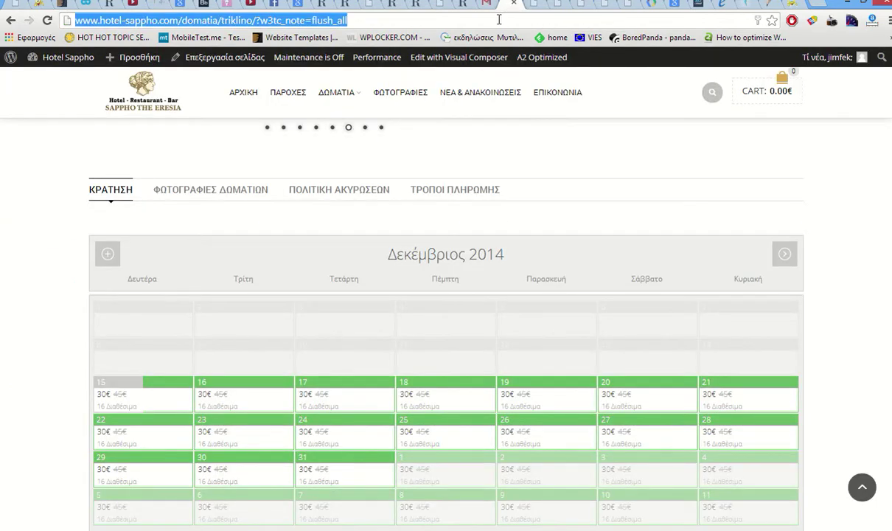
pyautogui.write('hotmail.com')
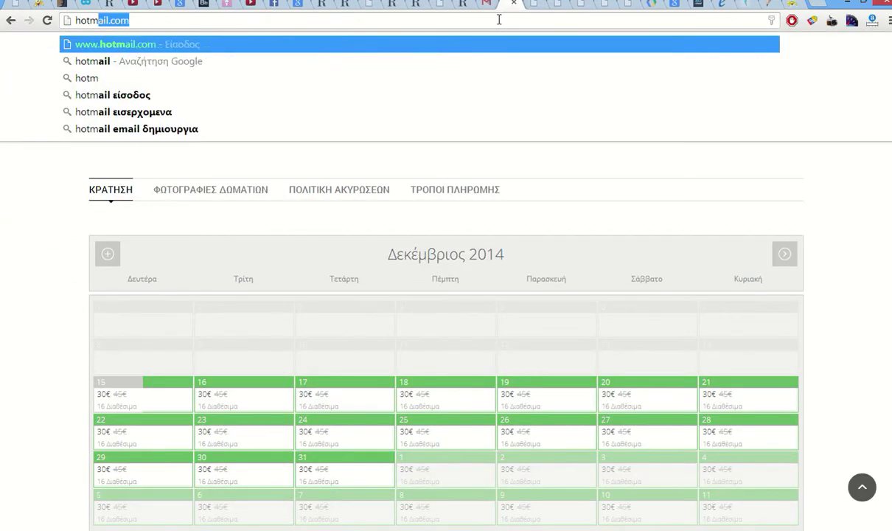
pyautogui.hotkey('ctrl', 'Return')
pyautogui.click(184, 26)
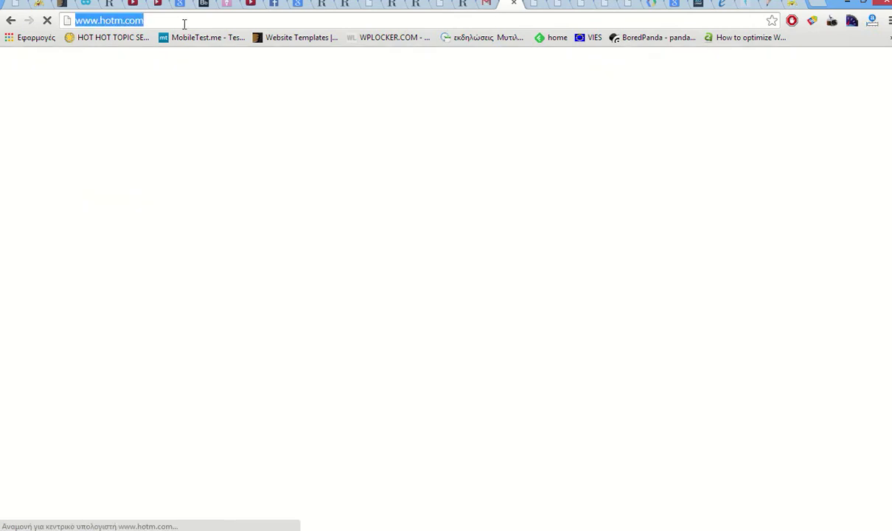
pyautogui.write('hotmail')
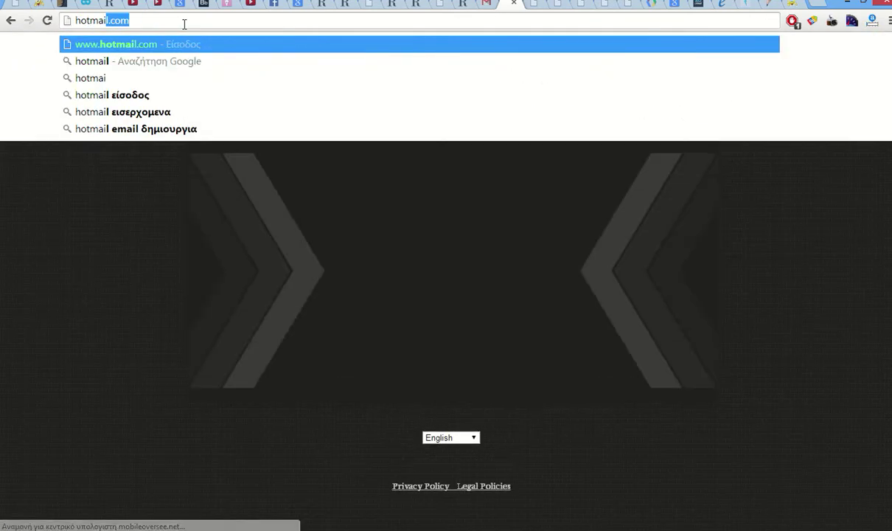
pyautogui.press('Return')
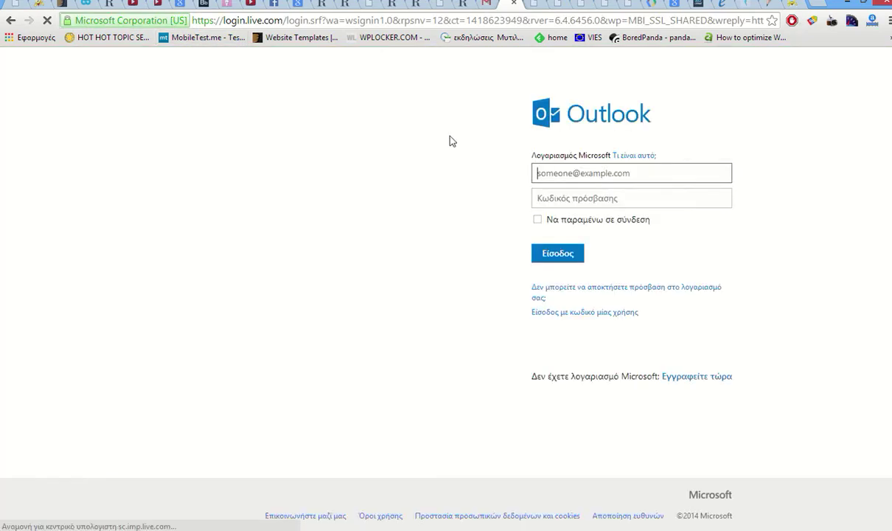
# - Sign in with the saved Hotmail account and its password, retrying after the error
pyautogui.write('c')
pyautogui.click(569, 191)
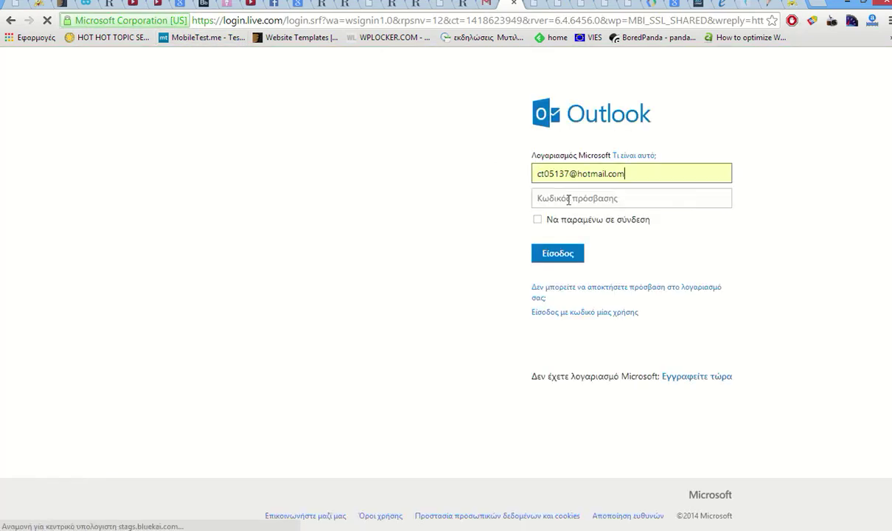
pyautogui.click(541, 197)
pyautogui.write('•••')
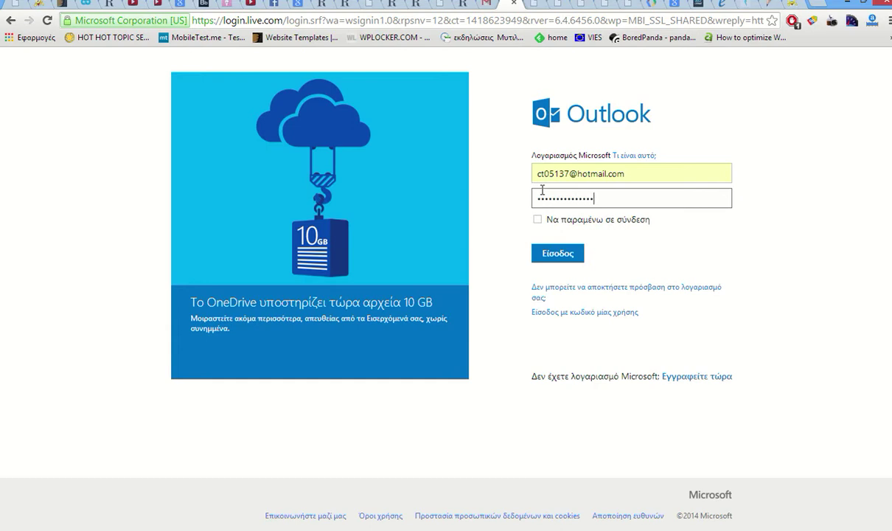
pyautogui.press('Return')
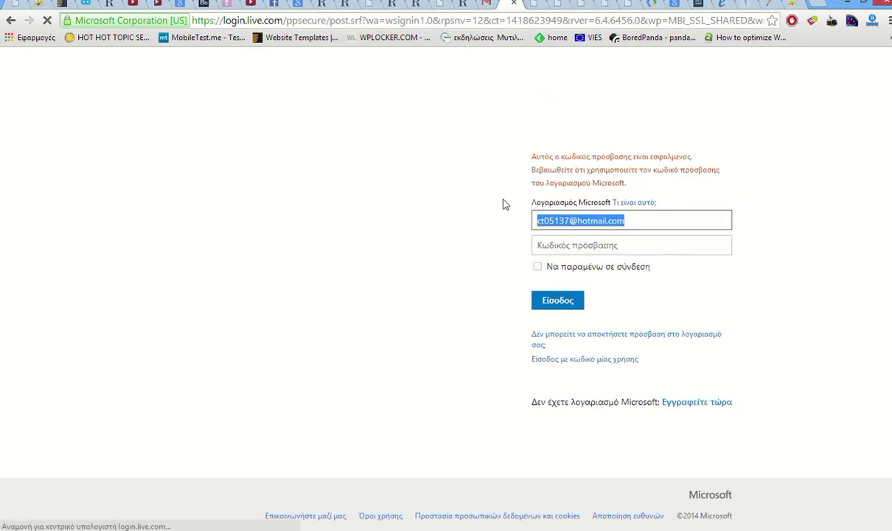
pyautogui.click(558, 245)
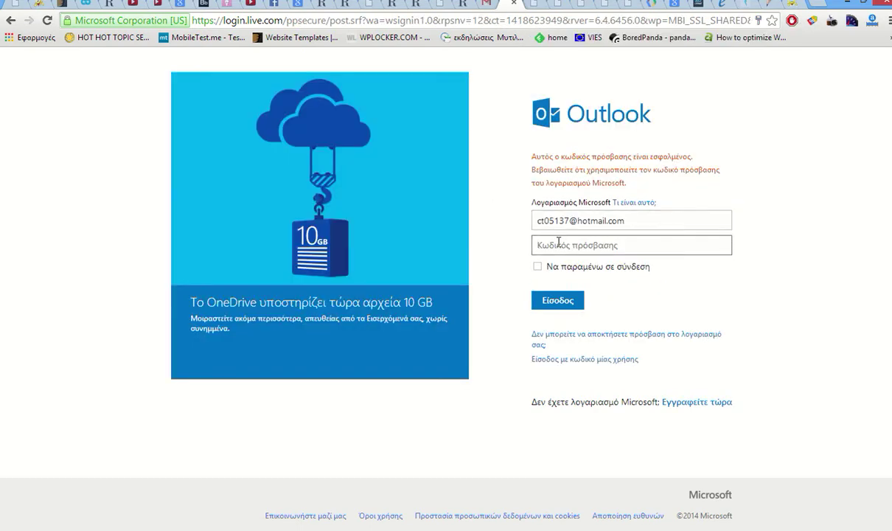
pyautogui.write('••')
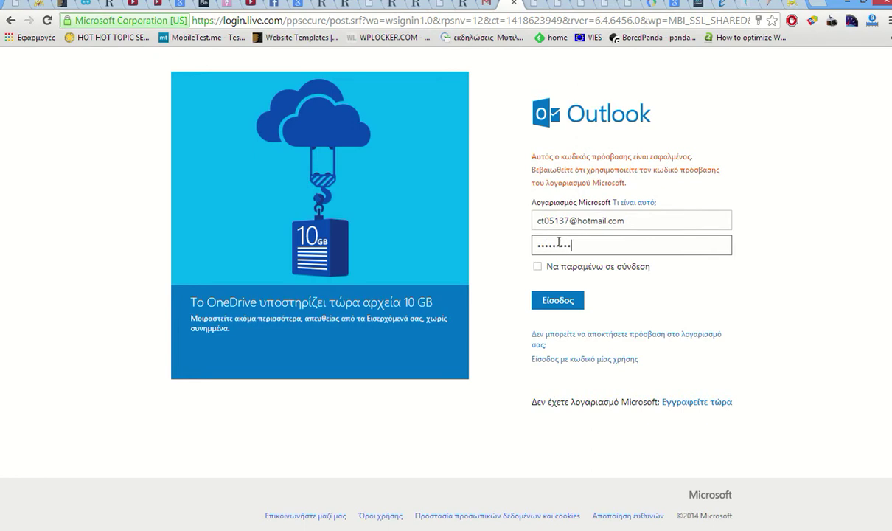
pyautogui.press('Return')
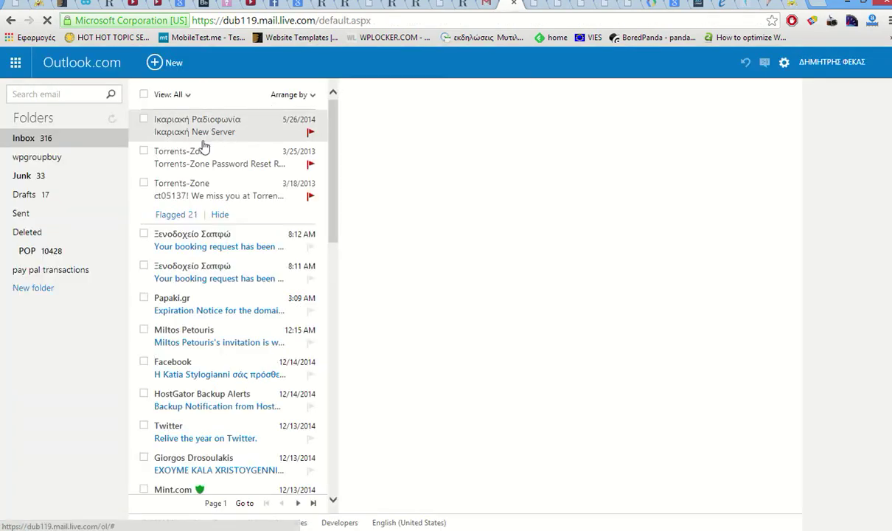
# - Read the 8:11 AM 'booking request has been sent' email asking to wait for approval
pyautogui.click(197, 273)
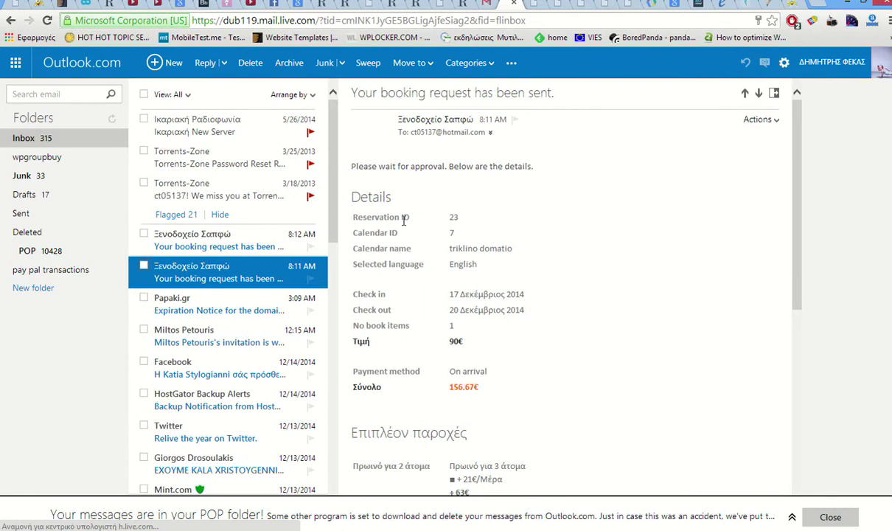
pyautogui.moveTo(358, 166); pyautogui.dragTo(506, 166)
pyautogui.click(504, 203)
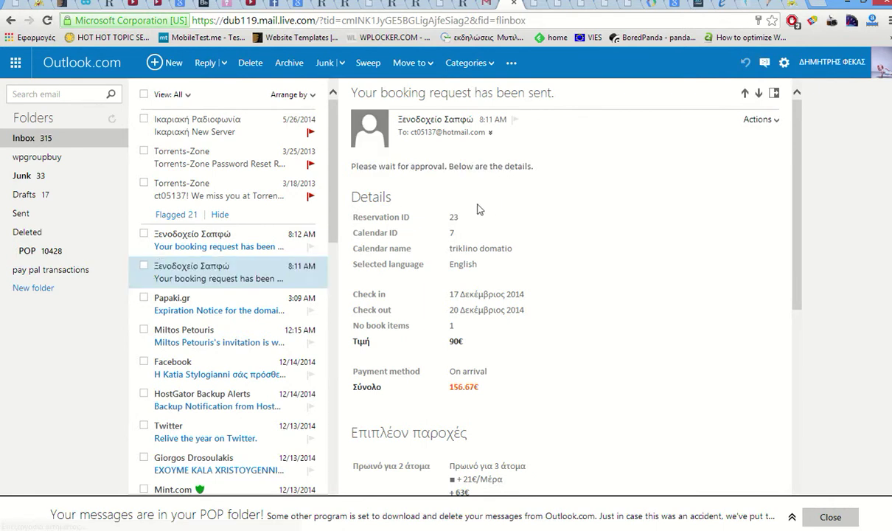
# - Read the 8:12 AM approval email for reservation 23, then go to the Φωτογραφίες page
pyautogui.click(217, 246)
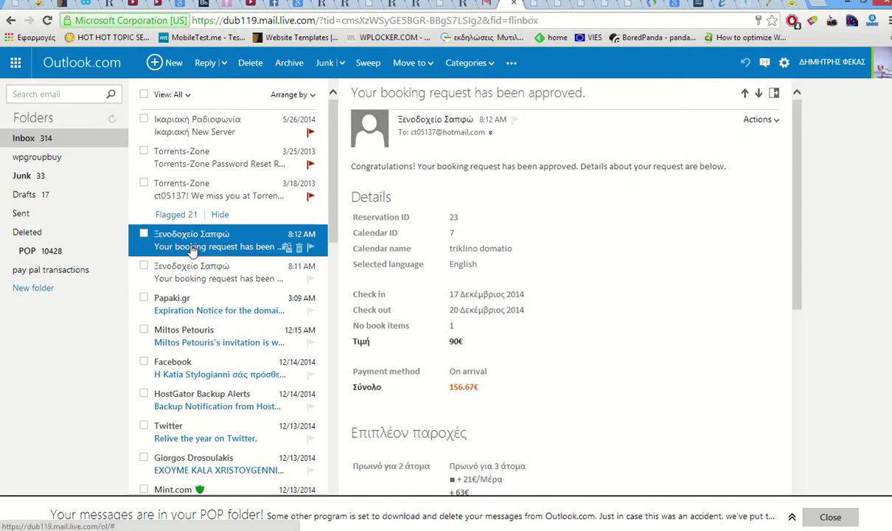
pyautogui.moveTo(427, 165); pyautogui.dragTo(544, 162)
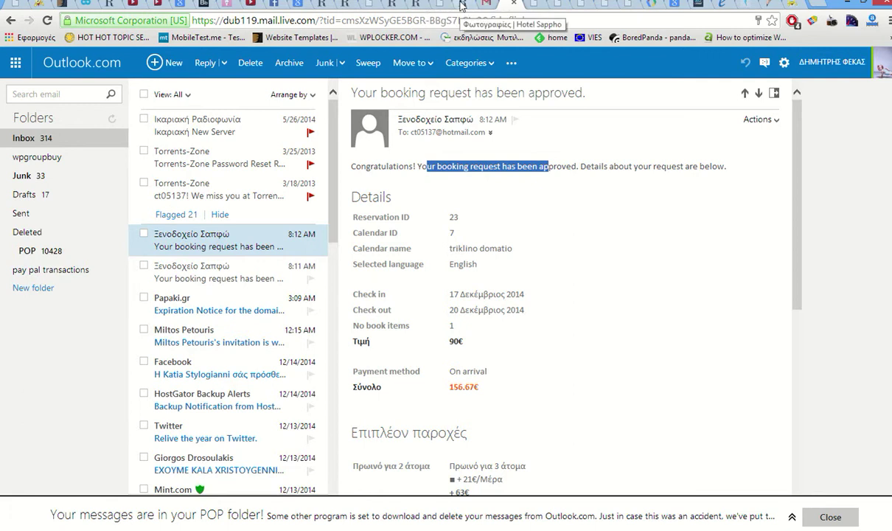
pyautogui.click(432, 6)
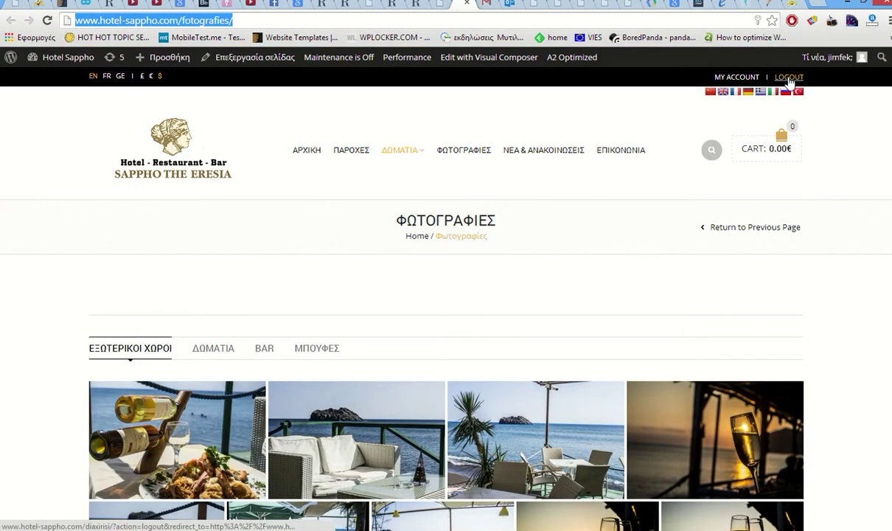
# - Log out of Hotel Sappho via LOGOUT and confirm with 'αποσυνδεθείτε;'
pyautogui.click(789, 78)
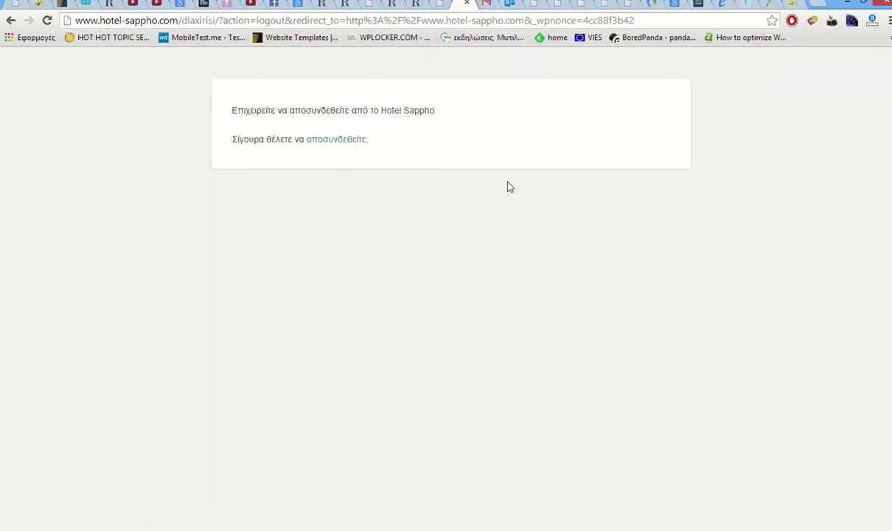
pyautogui.click(336, 143)
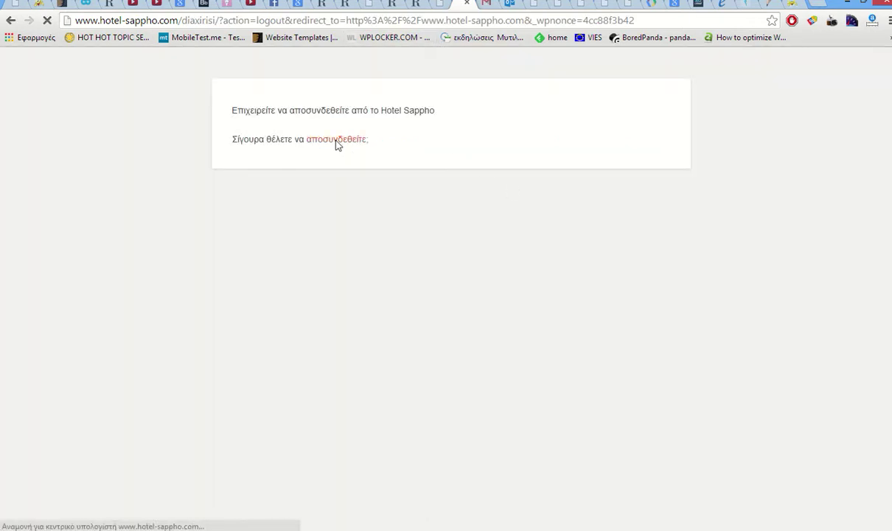